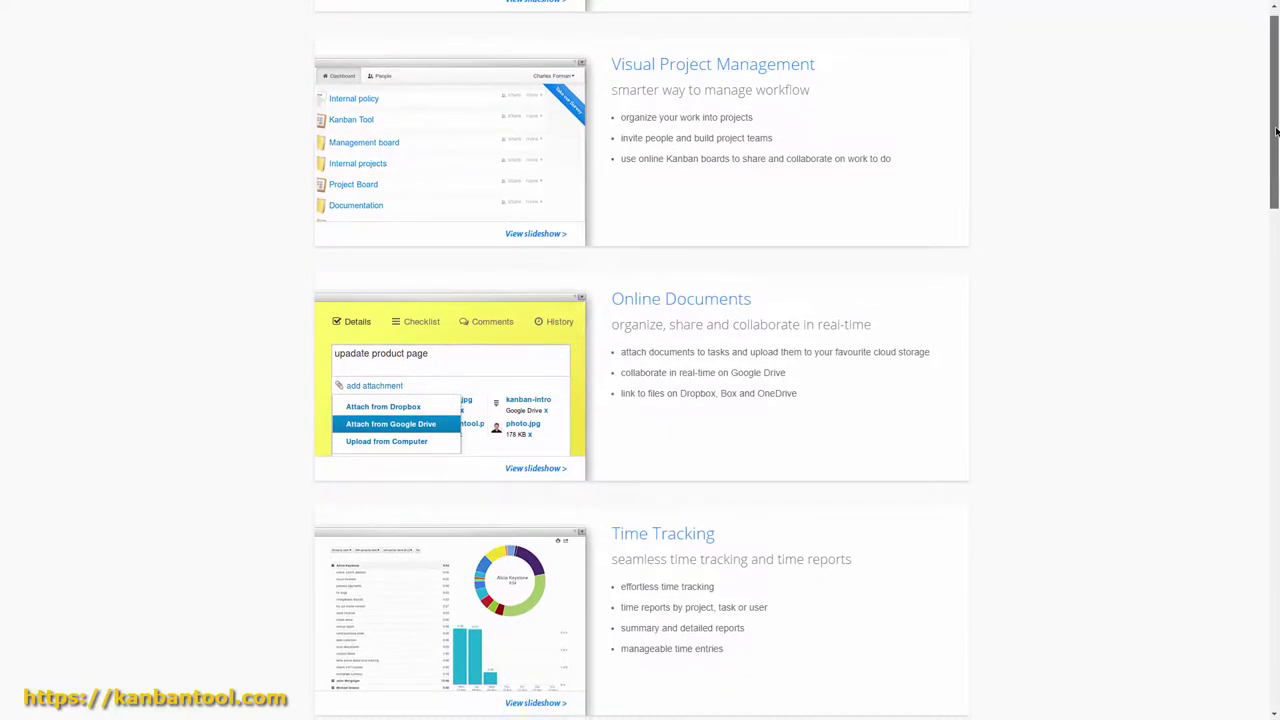
- Scroll the features page past Time Tracking to the 'List of Kanban Tool features'
left_click_drag(1275, 135, 1275, 208)
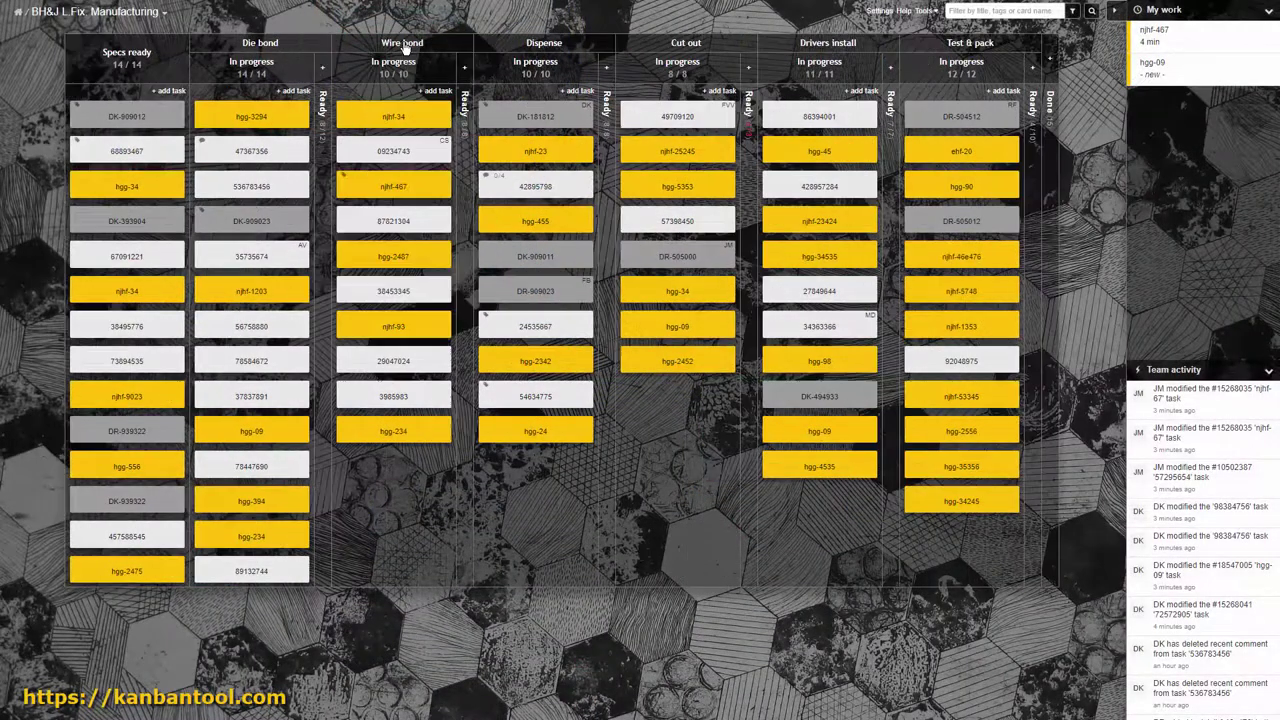
- Collapse Dispense and Cut out, then add a card named 'test' to Wire bond In progress
left_click(593, 45)
left_click(606, 46)
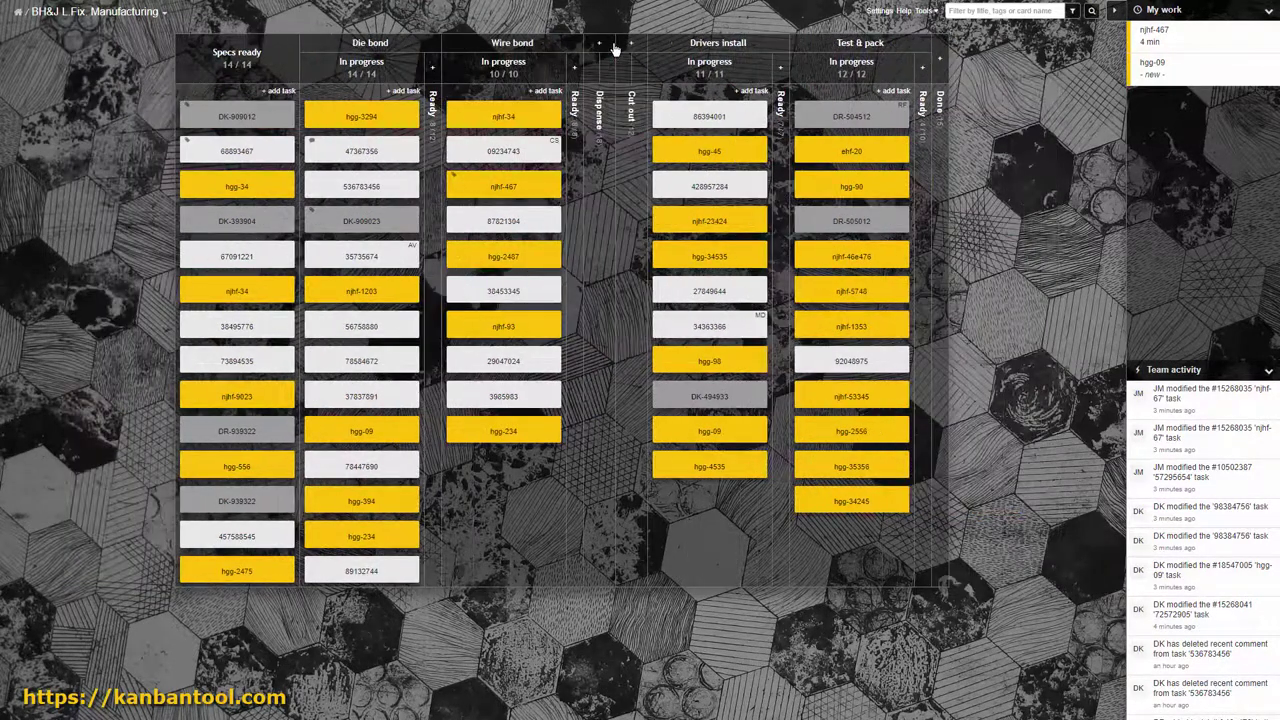
left_click(549, 91)
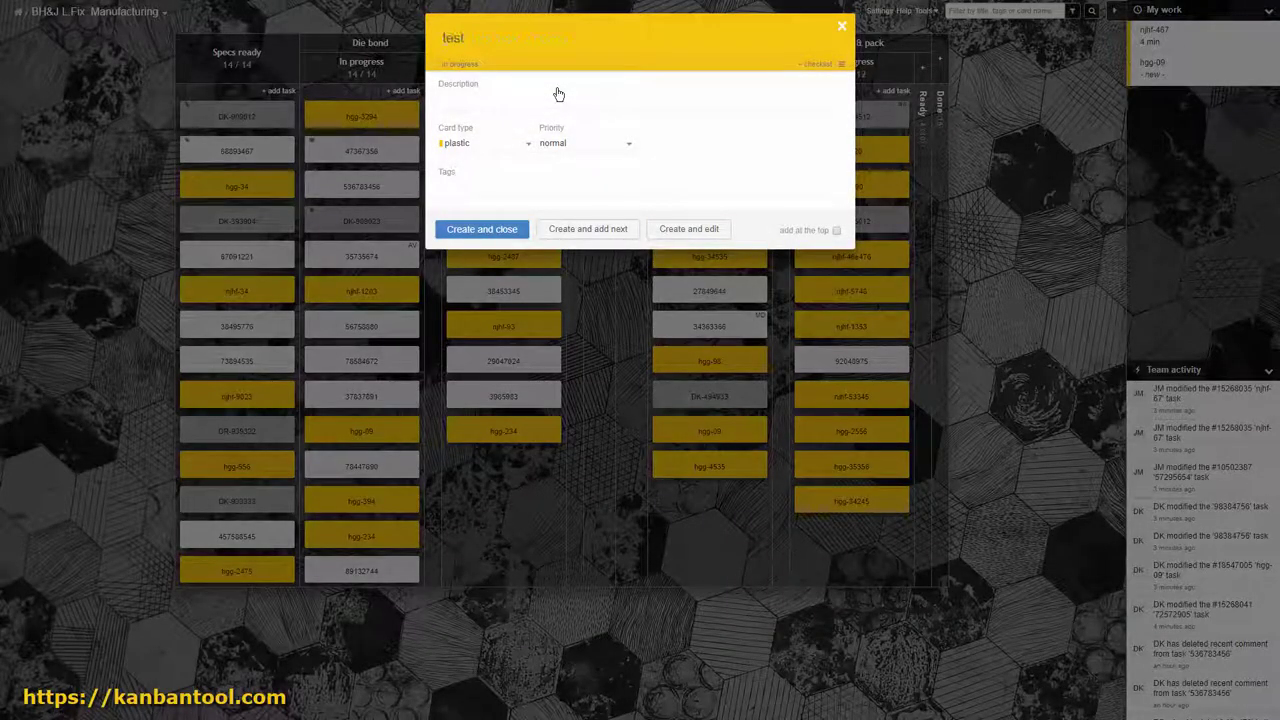
left_click(512, 230)
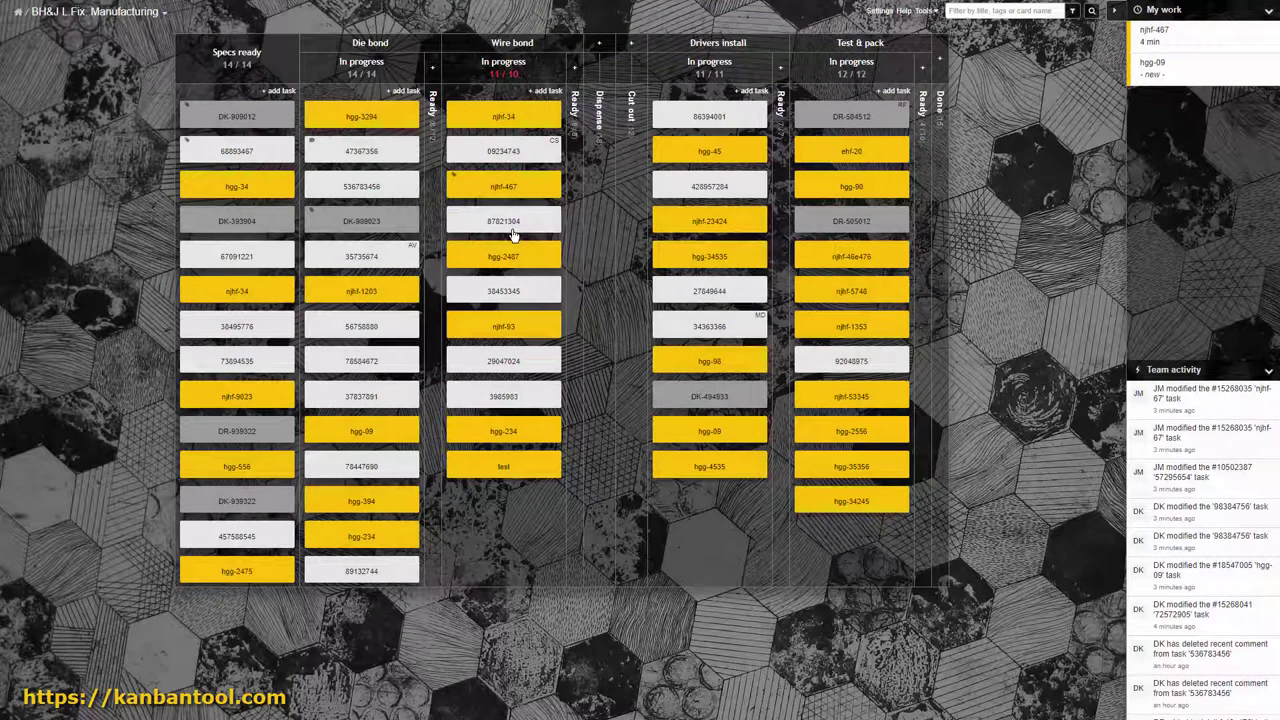
- Expand the Ready columns and Cut out, collapse Die bond, Wire bond, Dispense and Drivers install, and expand Done
left_click(438, 76)
left_click(630, 78)
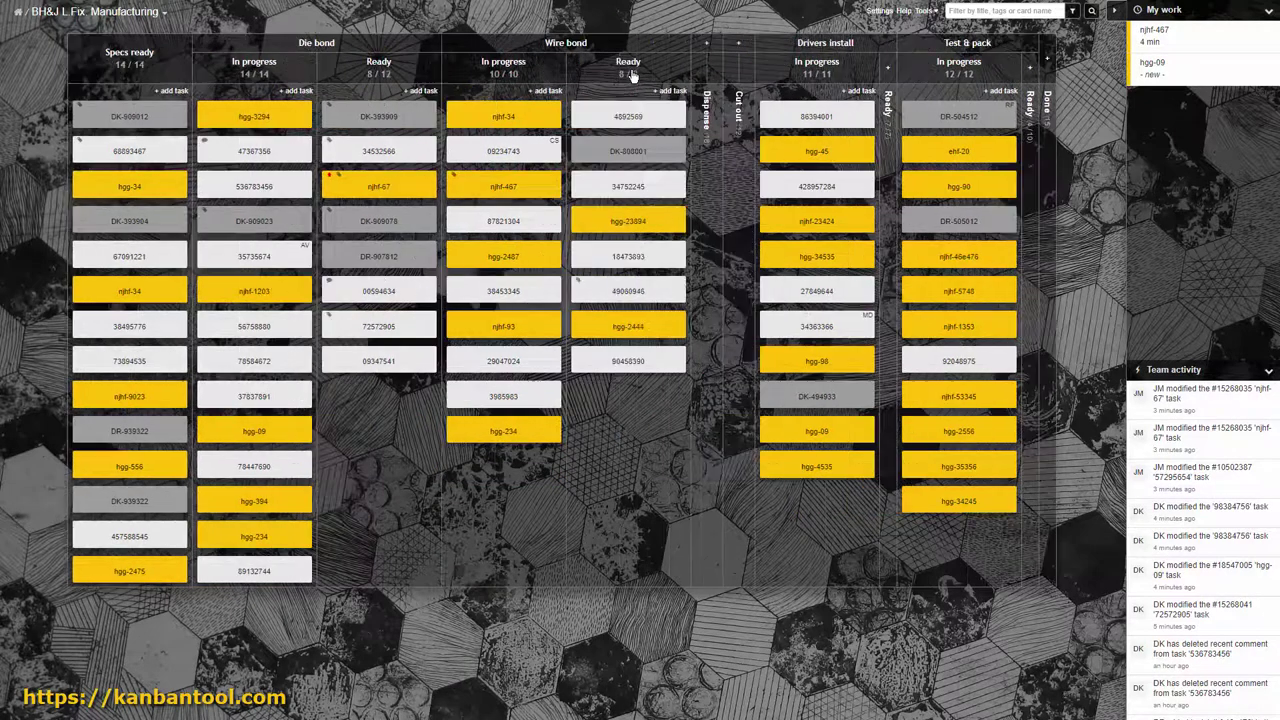
left_click(410, 43)
left_click(412, 46)
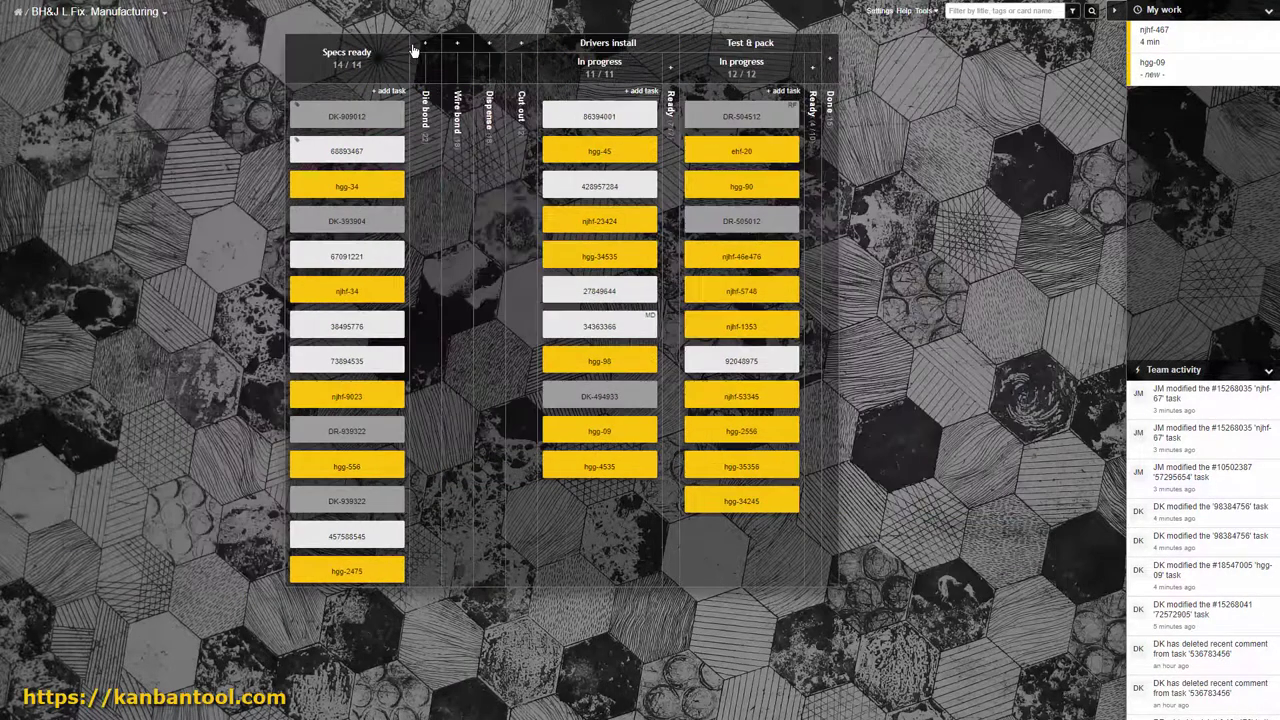
left_click(490, 46)
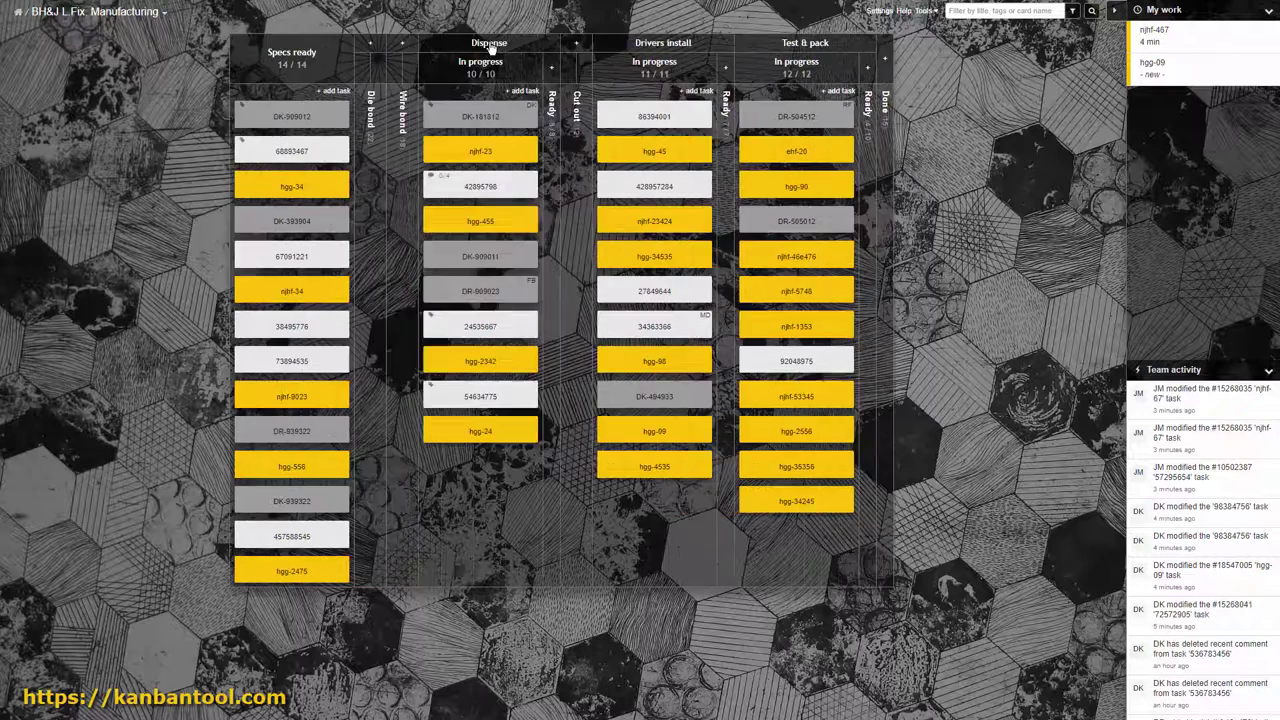
left_click(549, 75)
left_click(633, 65)
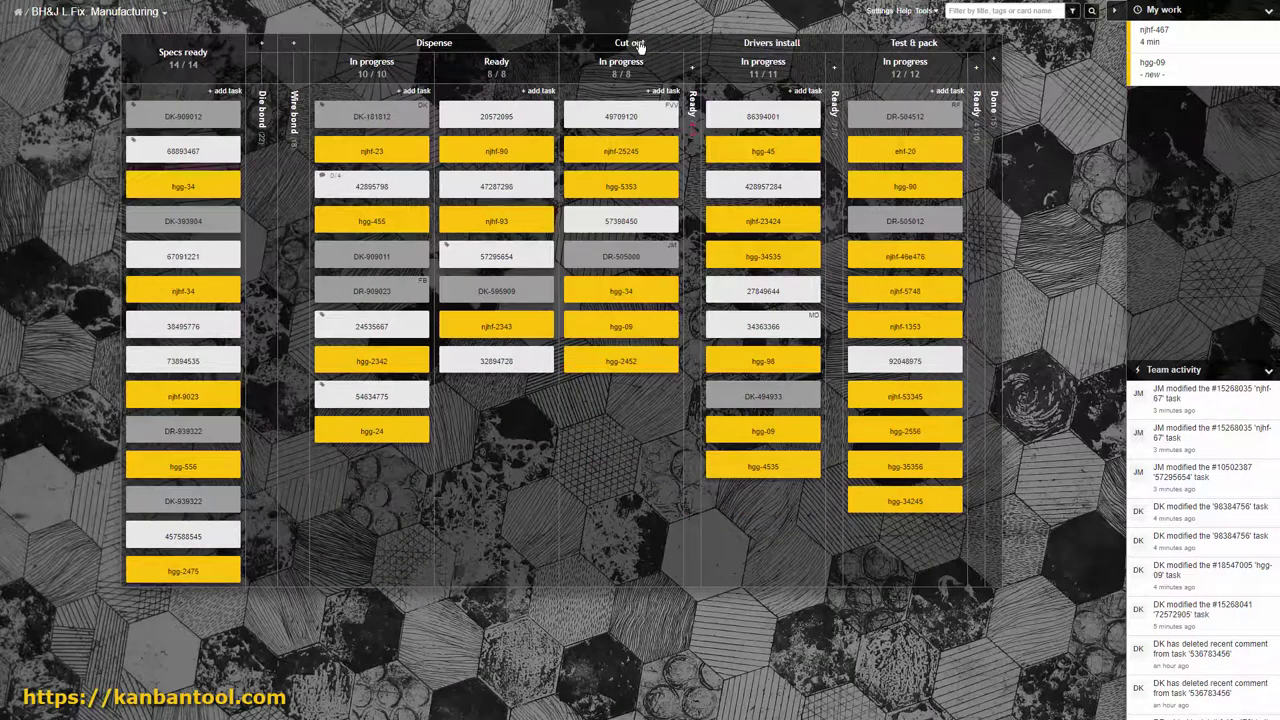
left_click(696, 66)
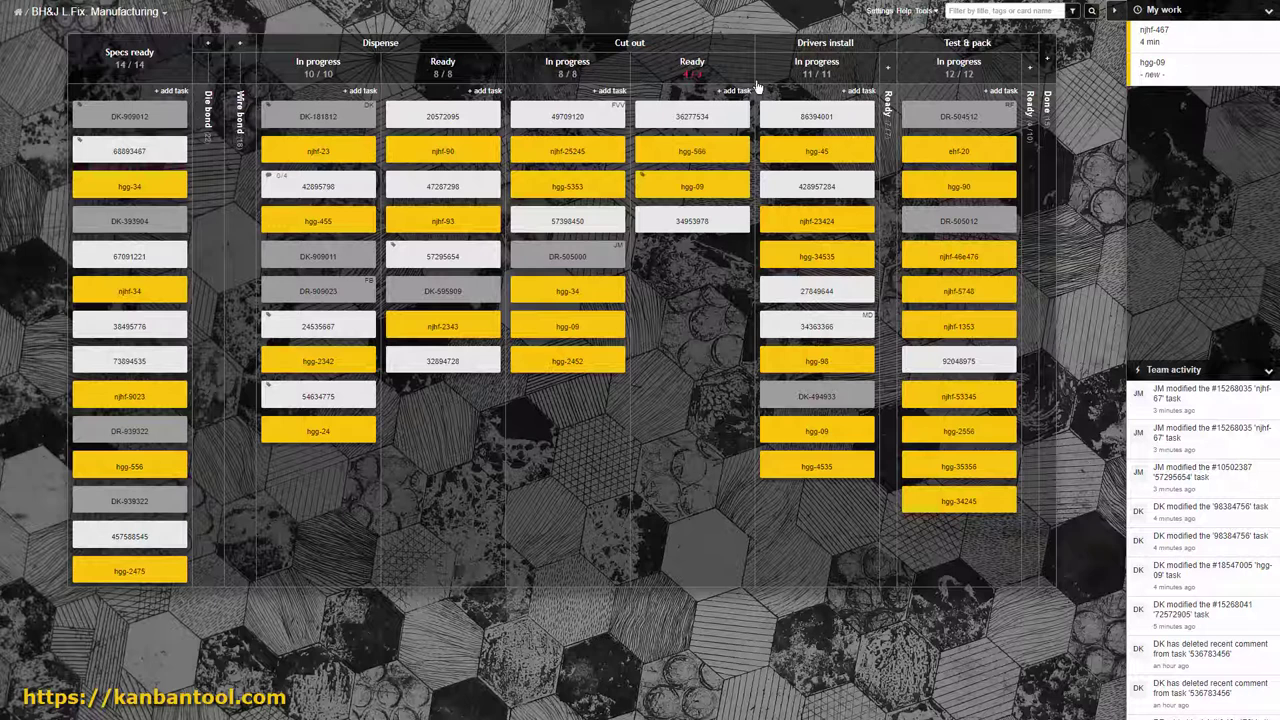
left_click(489, 44)
left_click(720, 42)
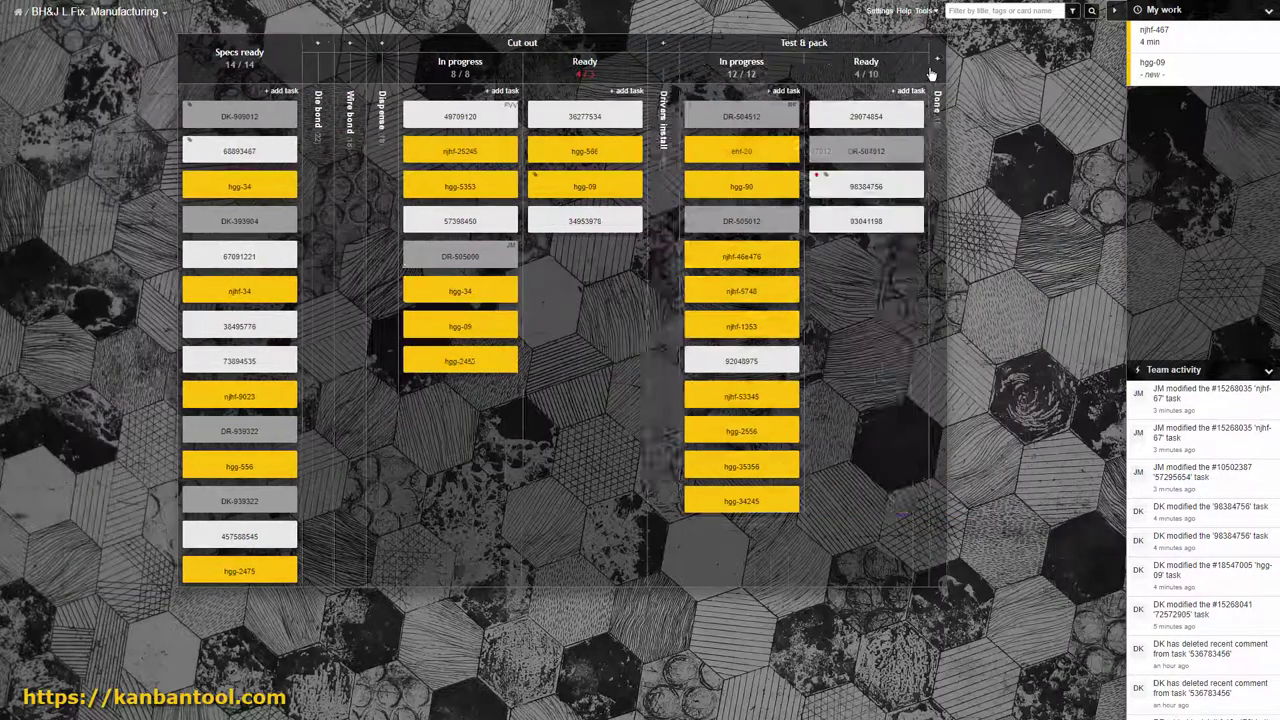
left_click(938, 72)
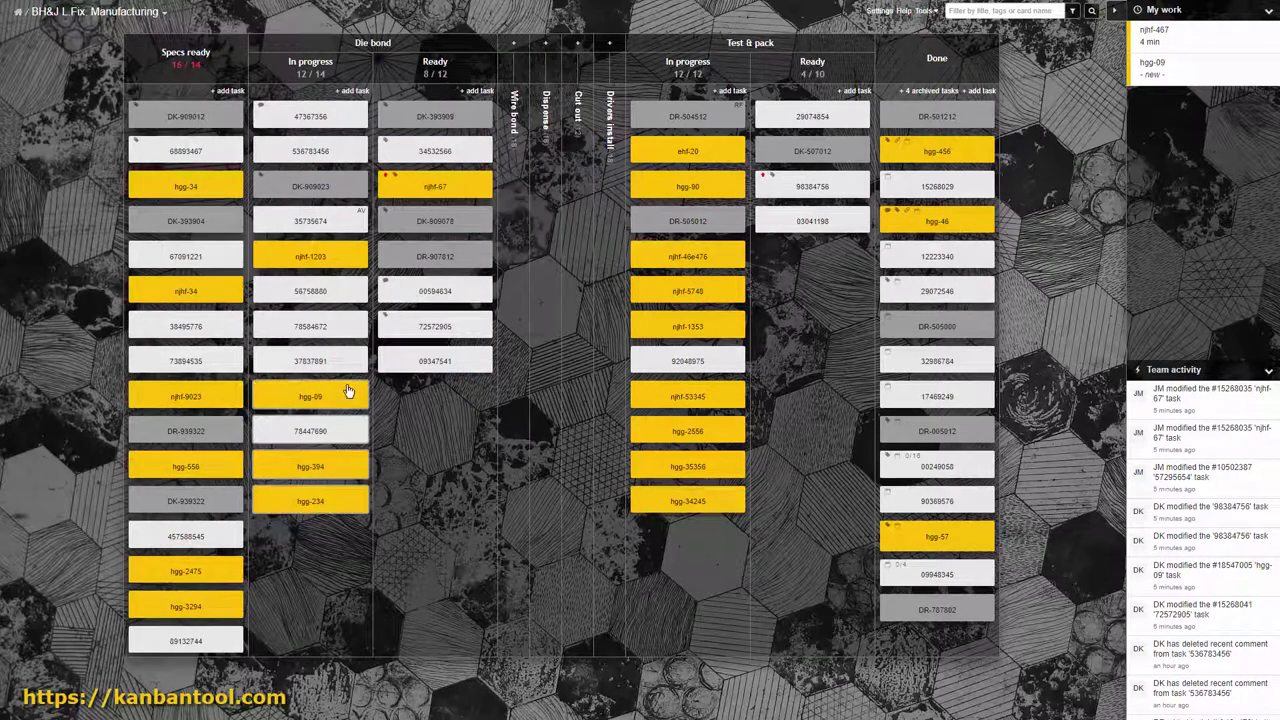
- Move the six selected cards into Die bond Ready and expand the Wire bond stage
right_click(350, 330)
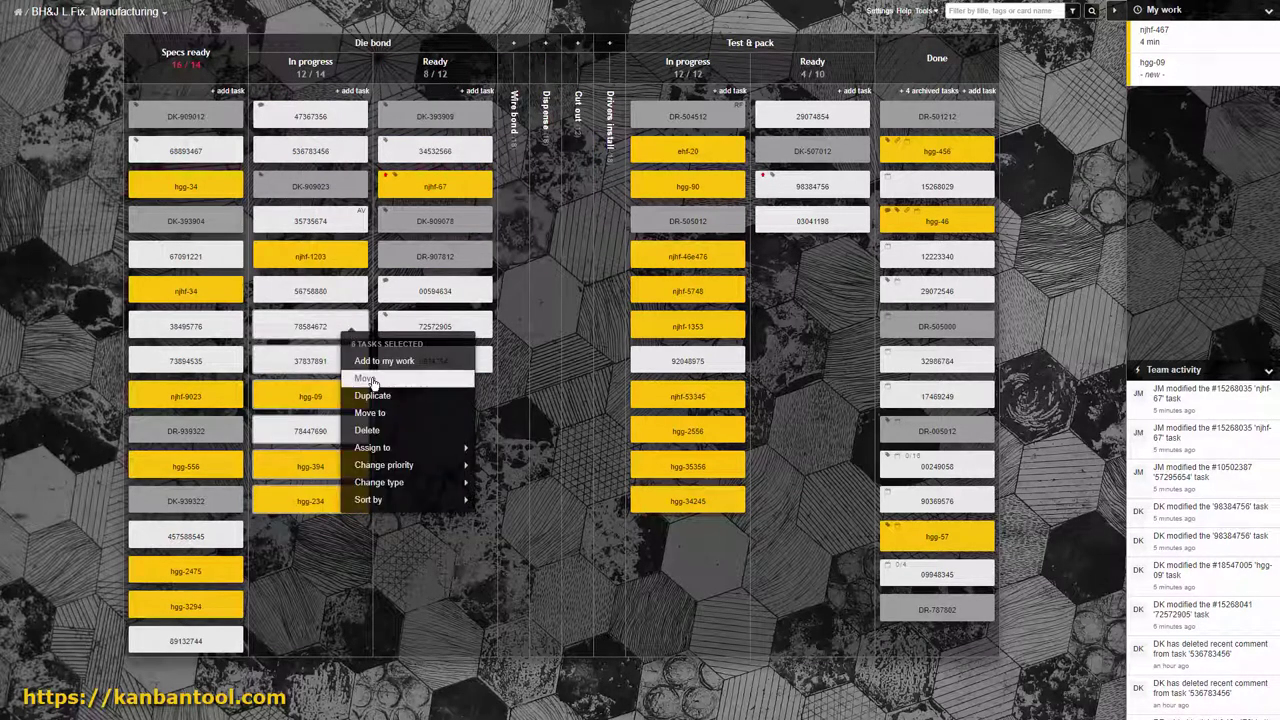
left_click(369, 381)
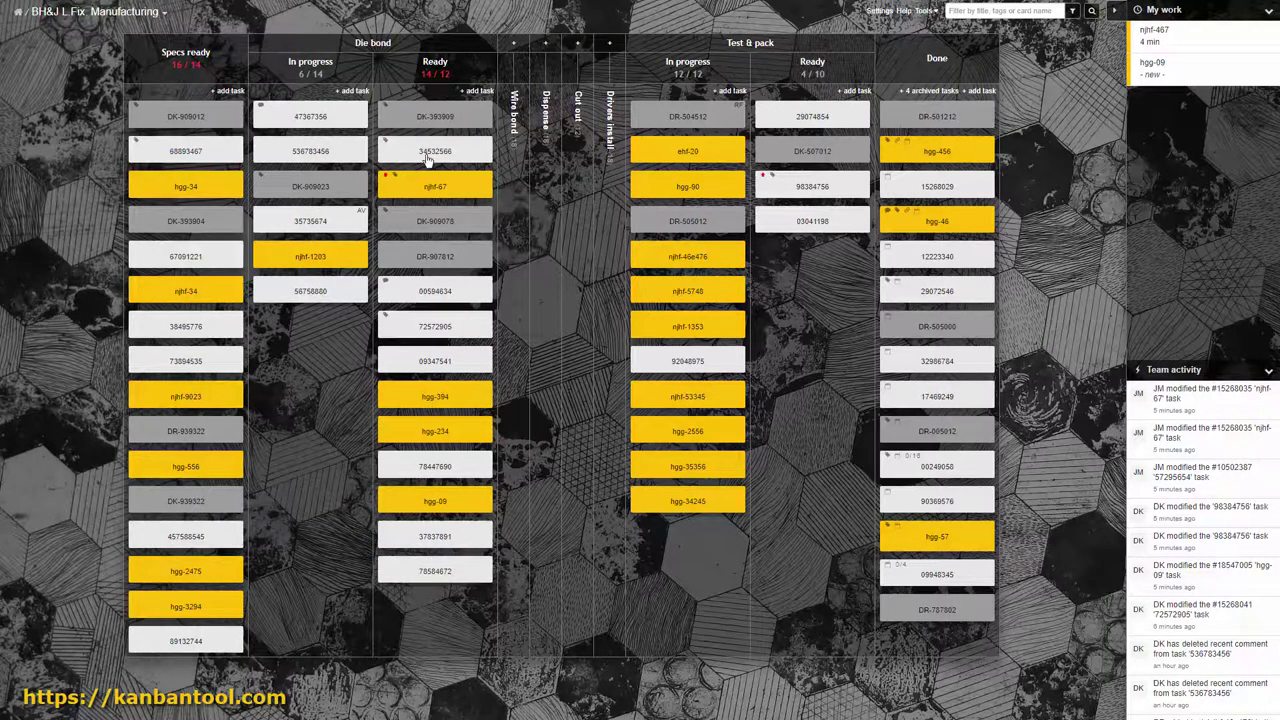
left_click(436, 65)
left_click(472, 56)
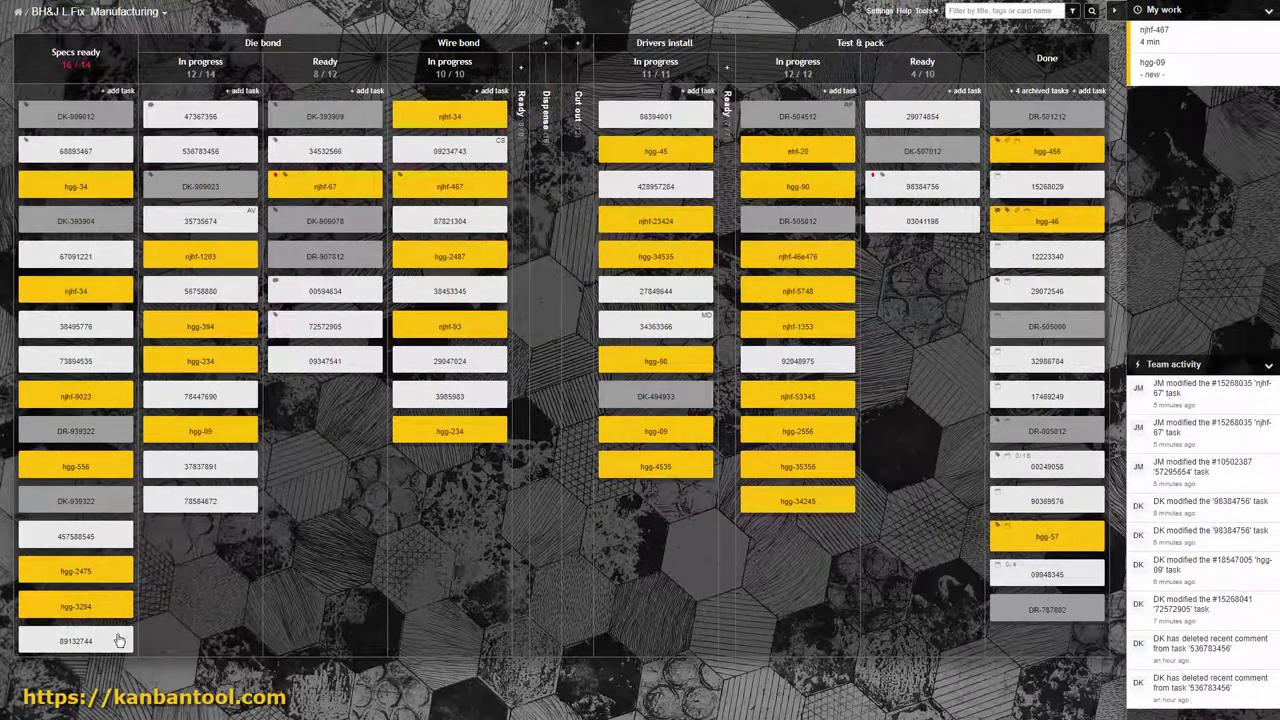
- Move DK-909012 and 68893467 to Die bond In progress and stop 68893467's timer
right_click(105, 119)
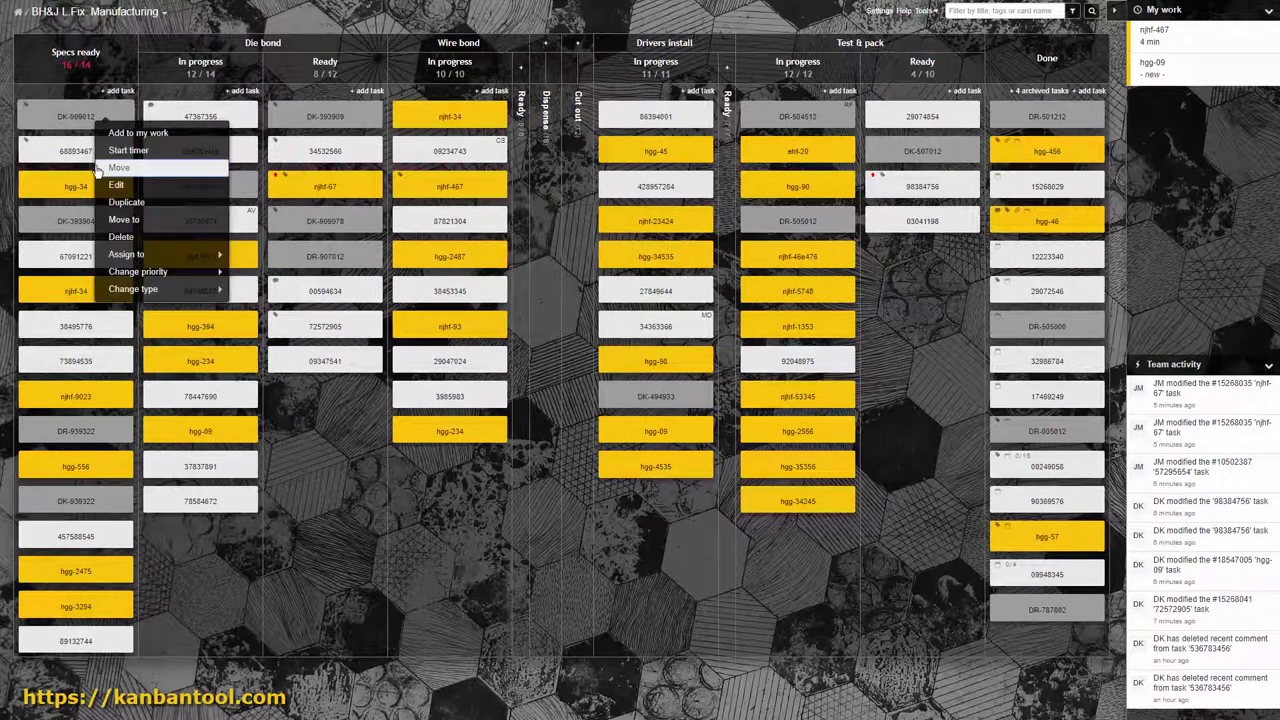
left_click(100, 169)
right_click(105, 119)
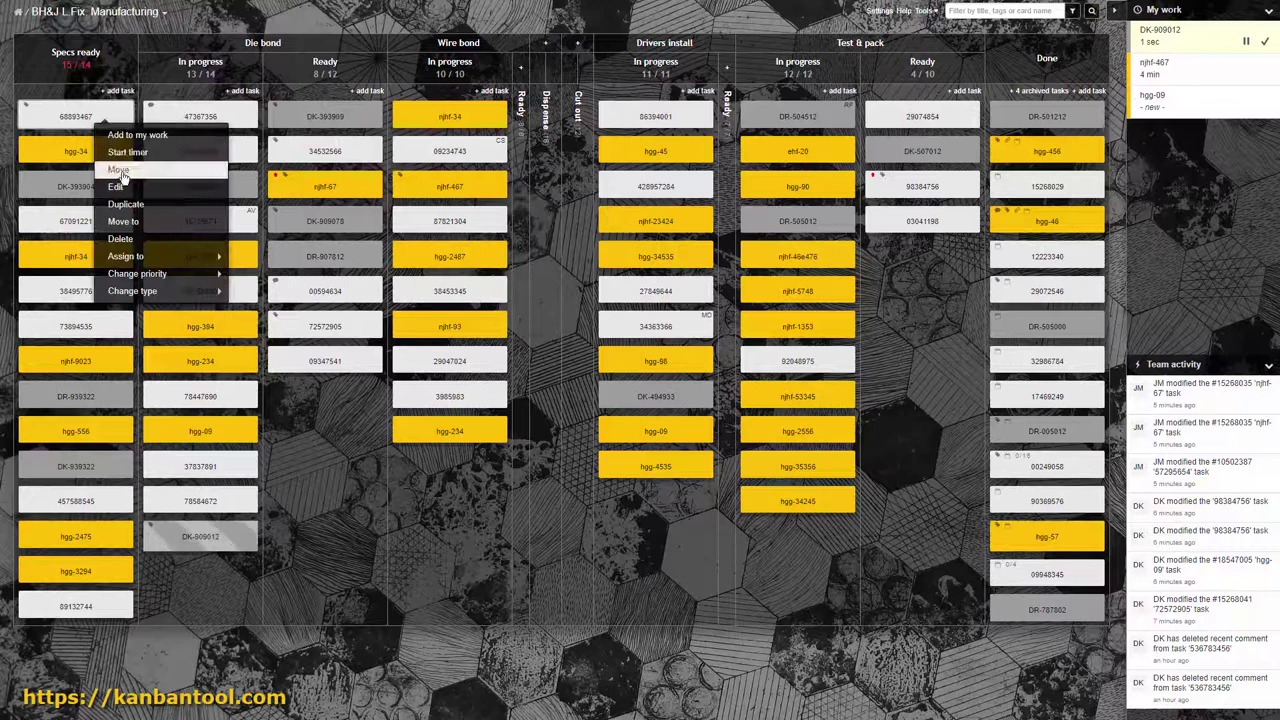
left_click(125, 179)
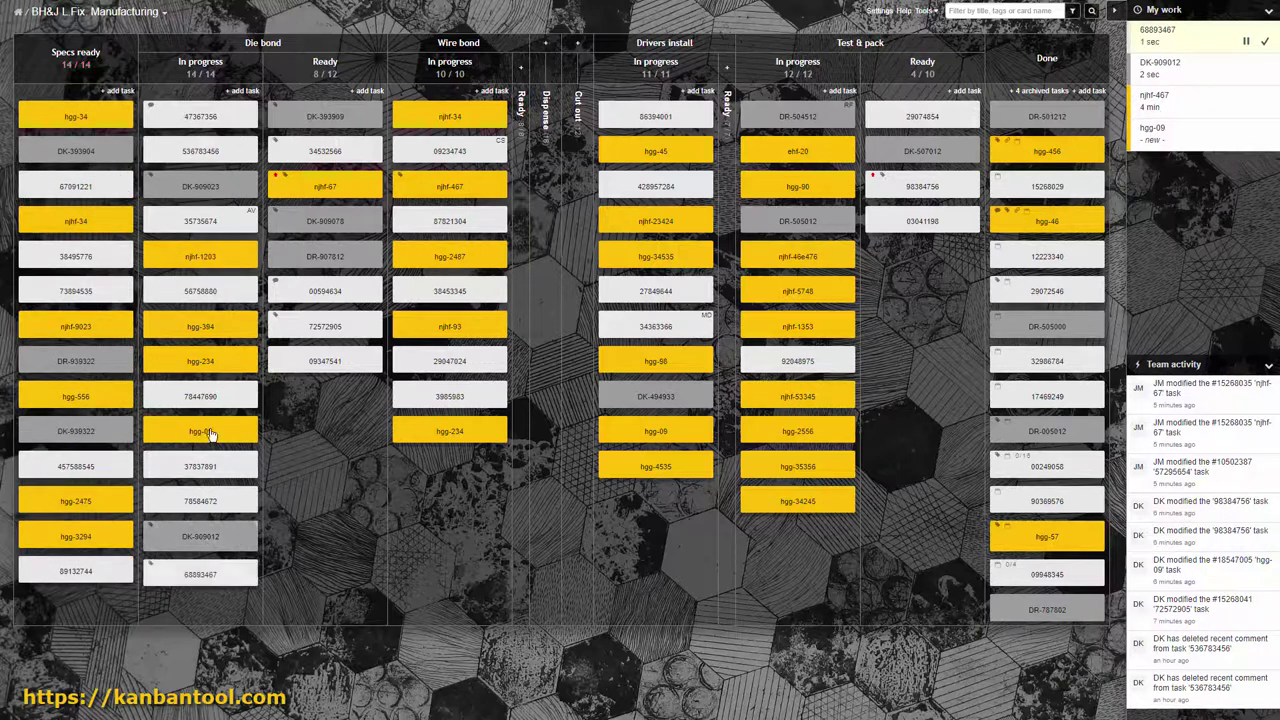
right_click(240, 577)
left_click(285, 580)
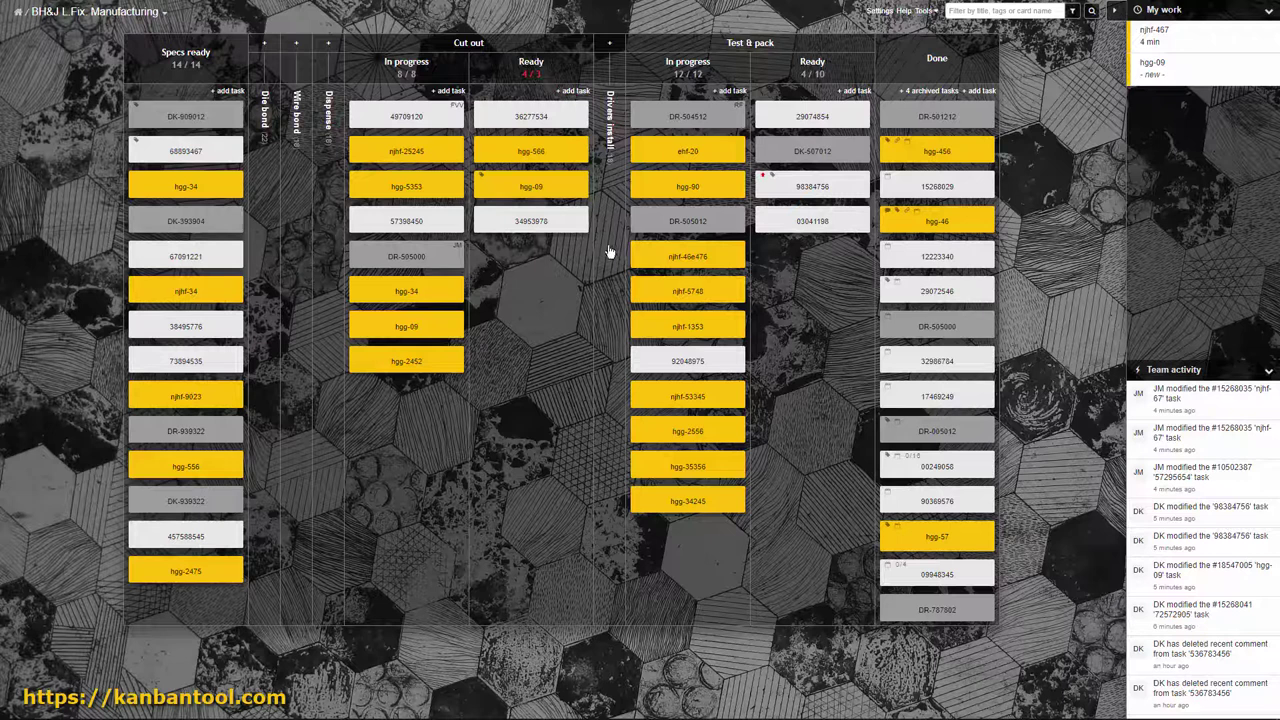
- Rearrange the stage columns, checking the Ready column's settings, and collapse Test & pack, Done and Cut out
left_click(531, 64)
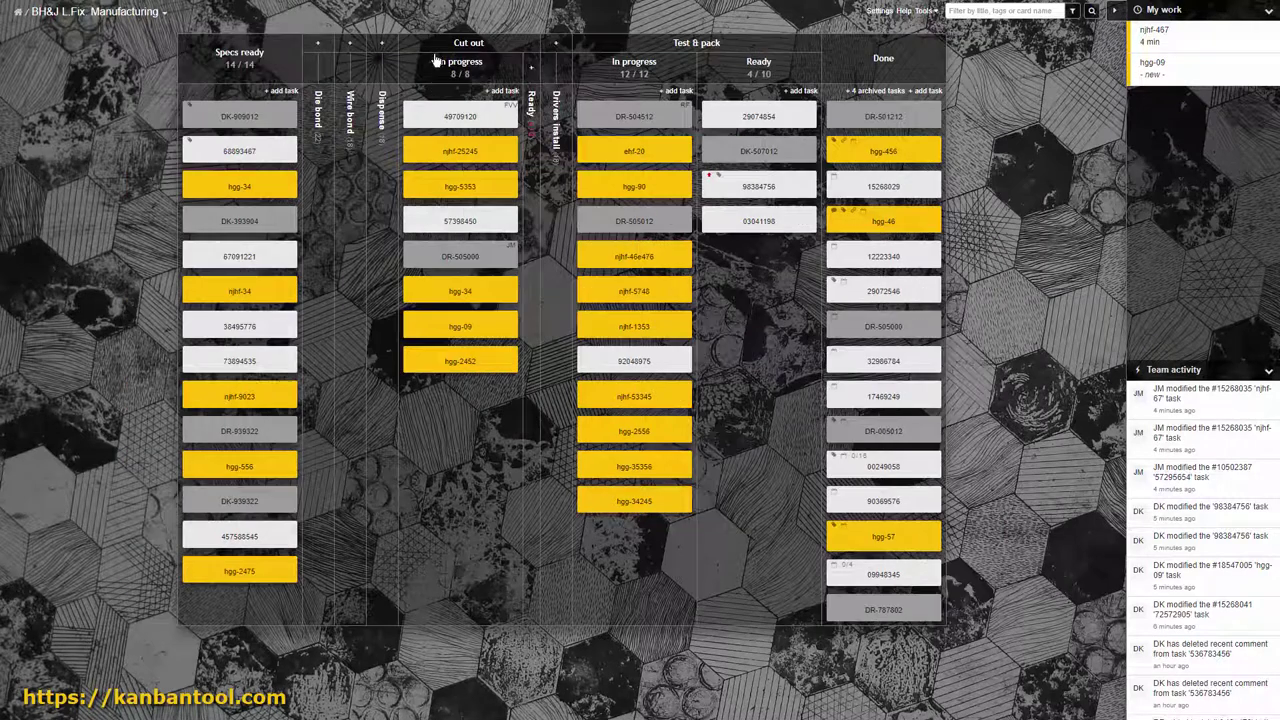
left_click(330, 45)
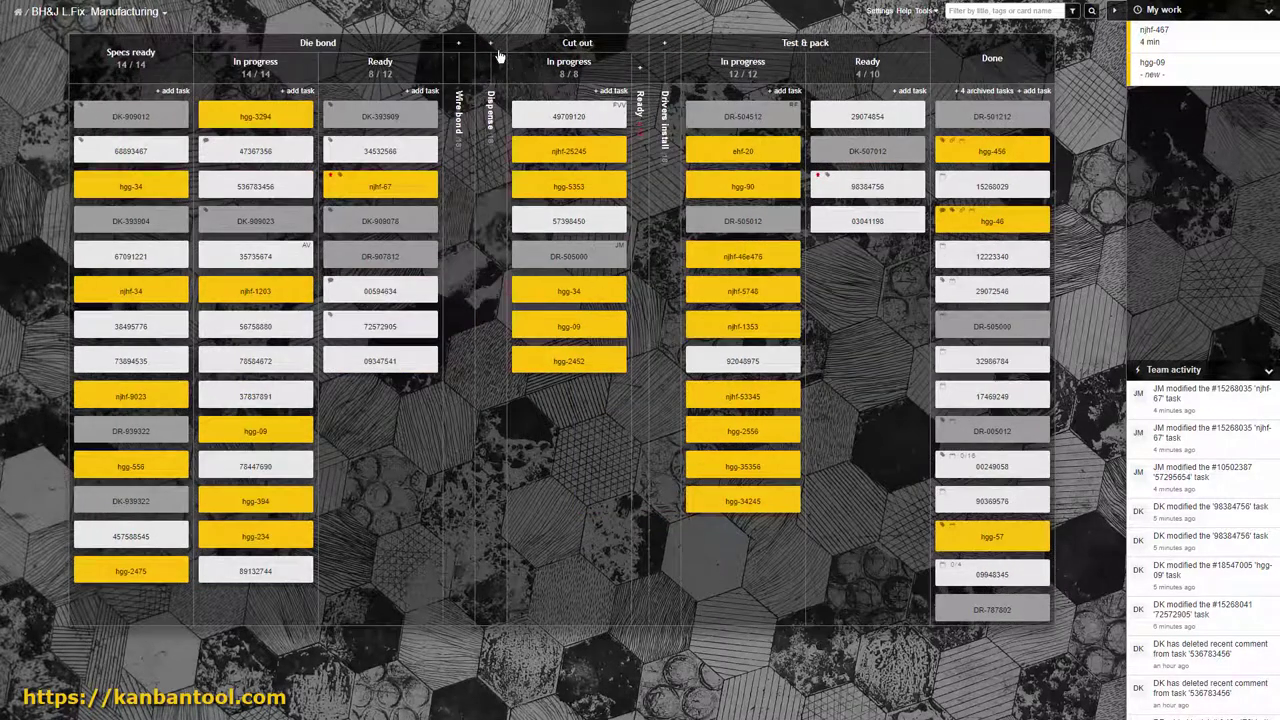
left_click(549, 50)
left_click(612, 45)
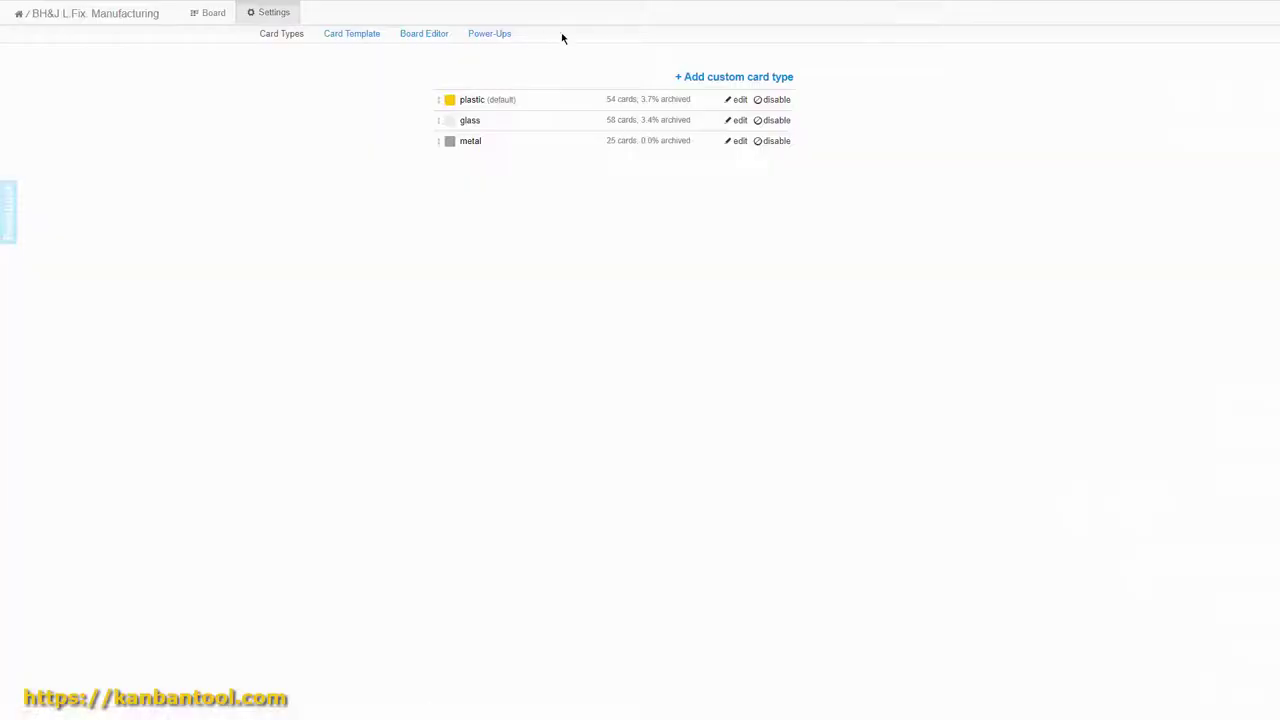
left_click(430, 36)
left_click(372, 125)
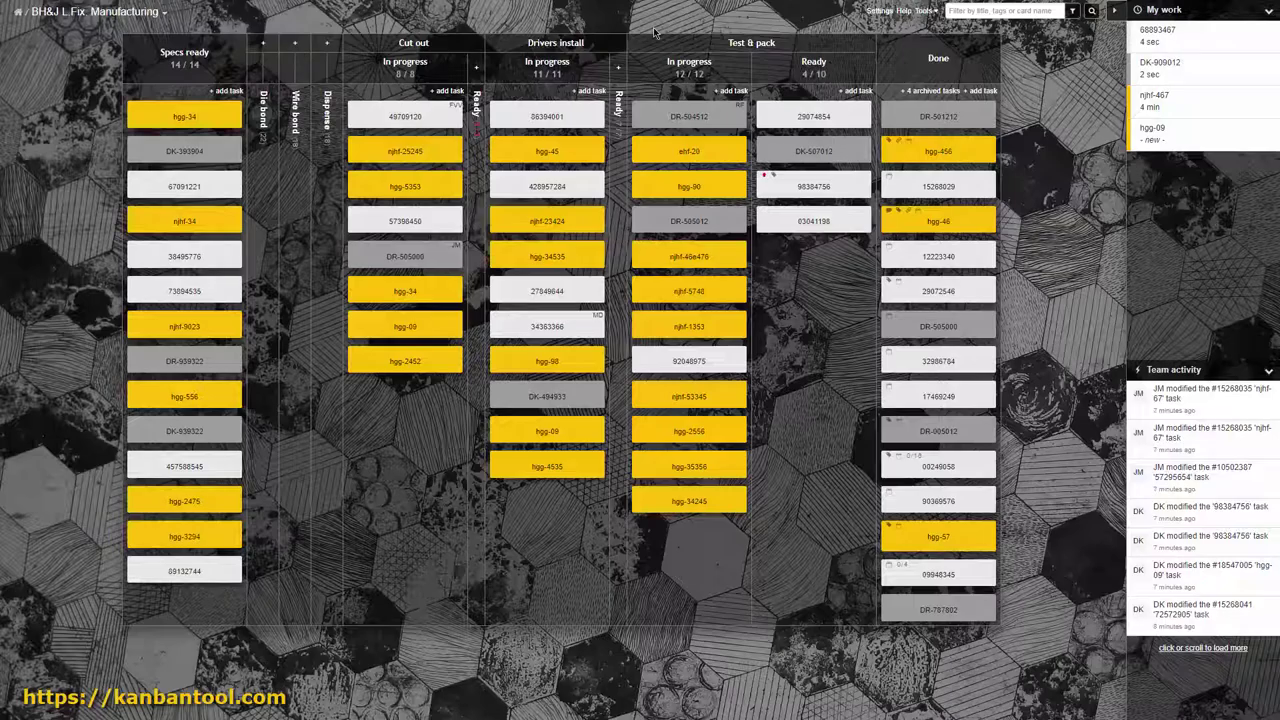
left_click(745, 45)
left_click(795, 47)
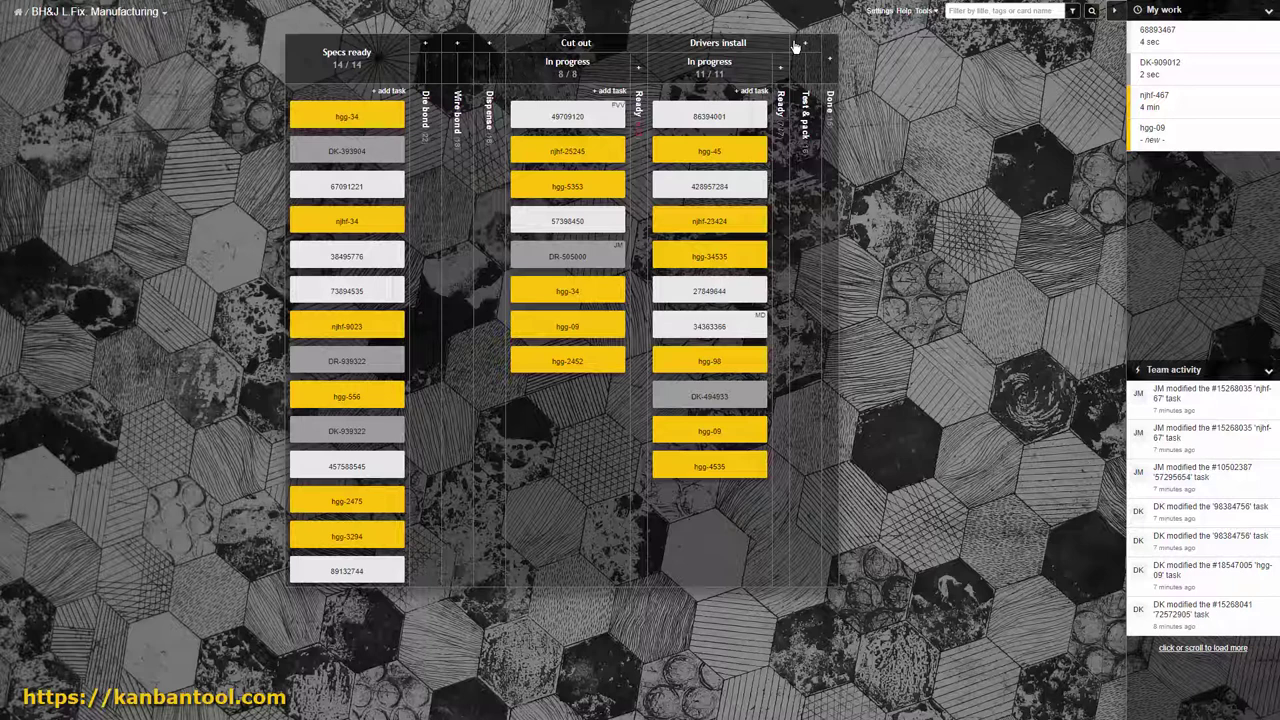
left_click(587, 52)
- Comment 'Need a little more info please?' on card 86394001, notifying a teammate
left_click(682, 121)
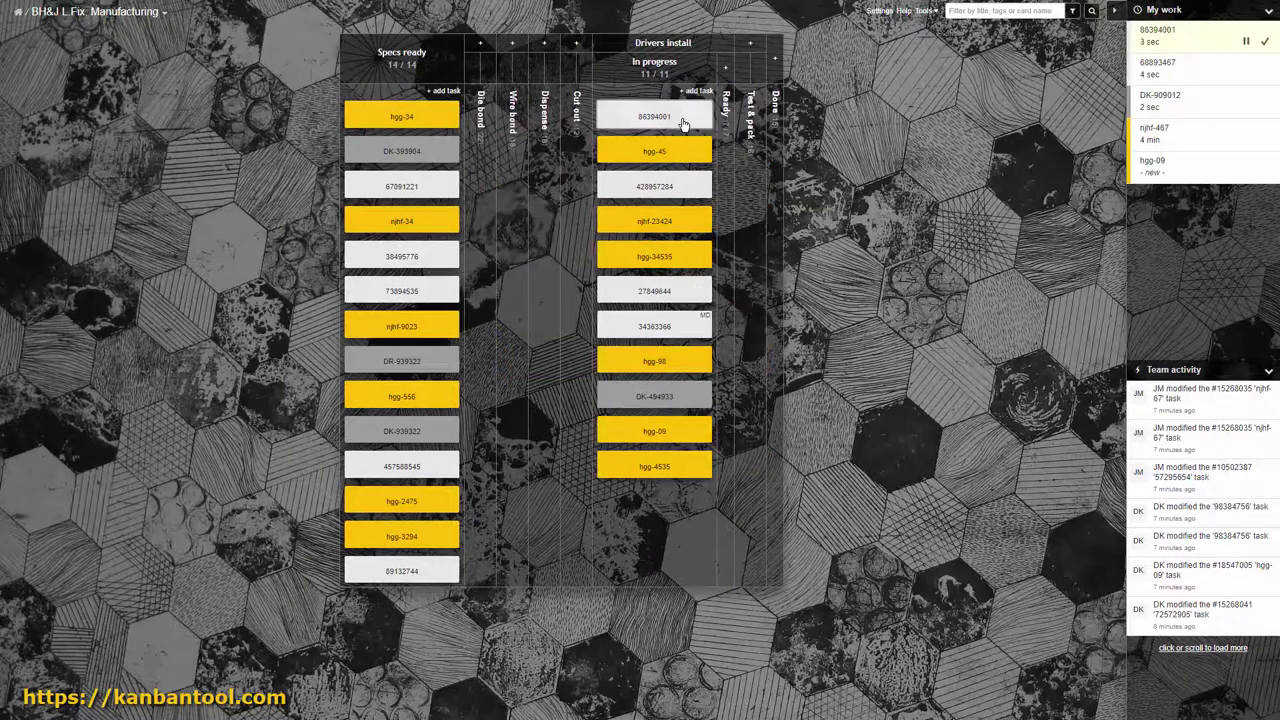
left_click(1244, 694)
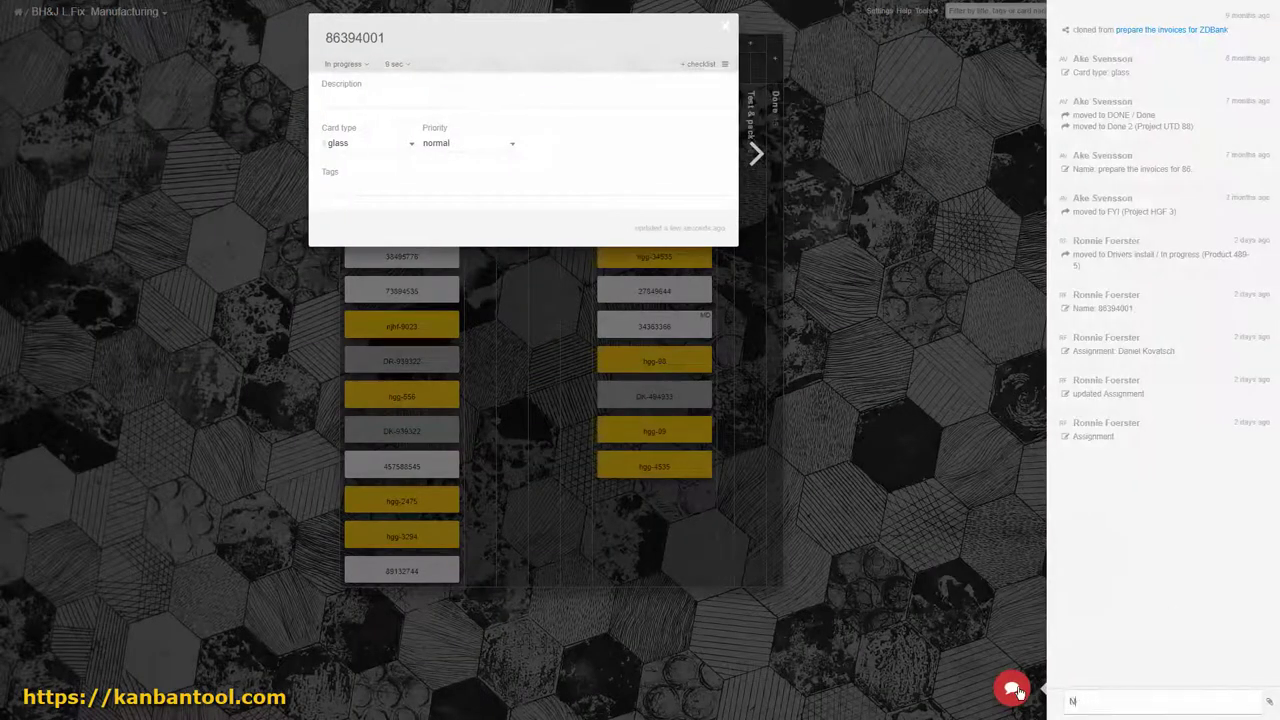
type("Need a little more info please?")
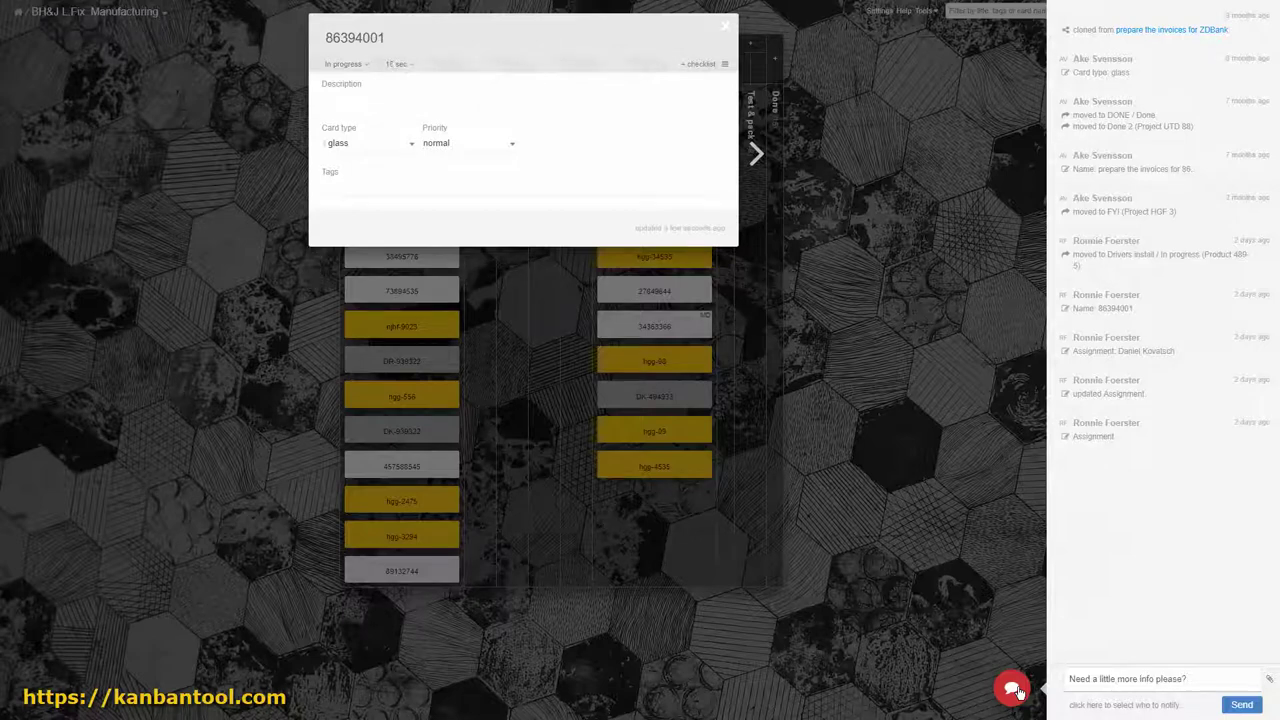
left_click(1124, 705)
left_click(1110, 657)
left_click(1241, 705)
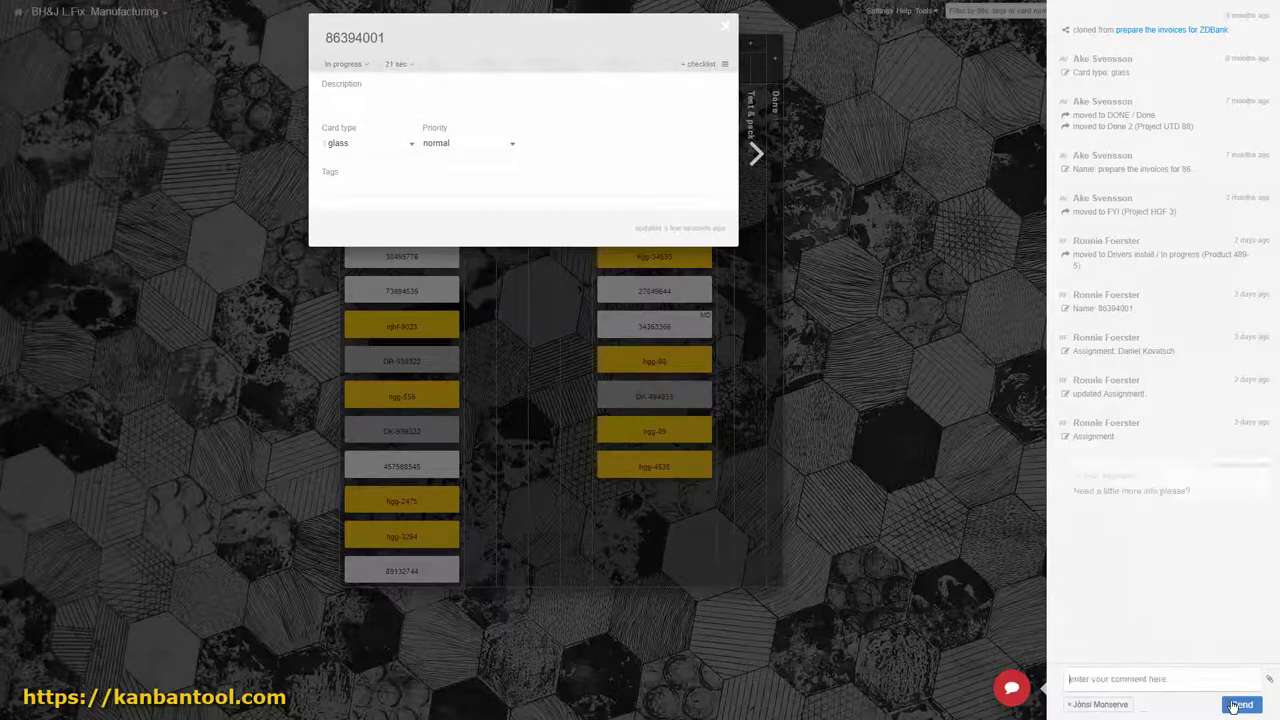
key("Escape")
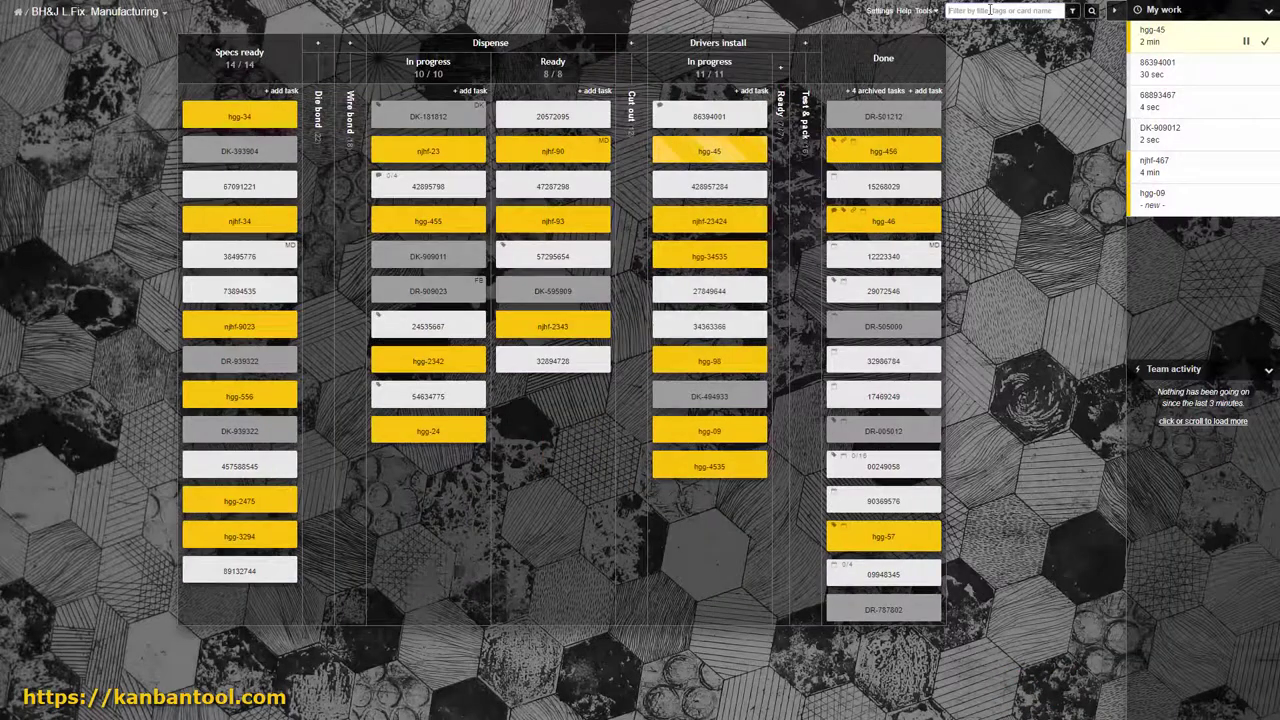
left_click(990, 10)
type("@md")
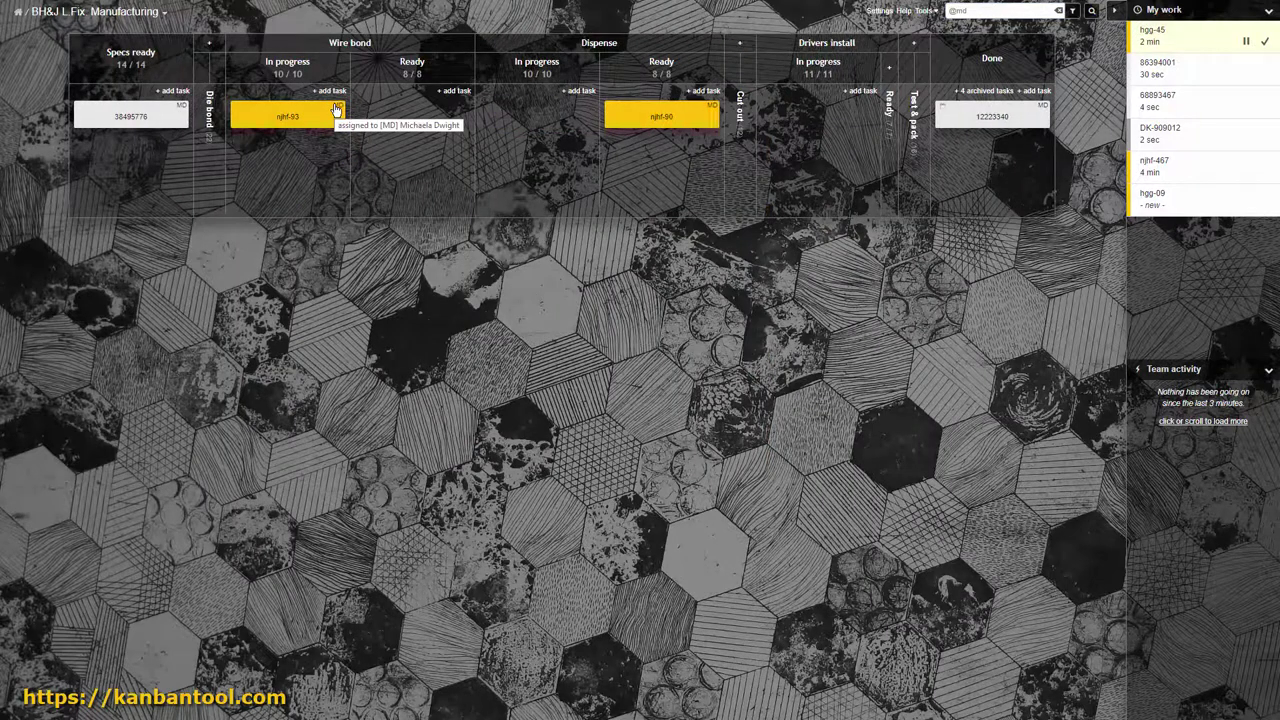
left_click(1058, 10)
left_click(1091, 10)
type("@")
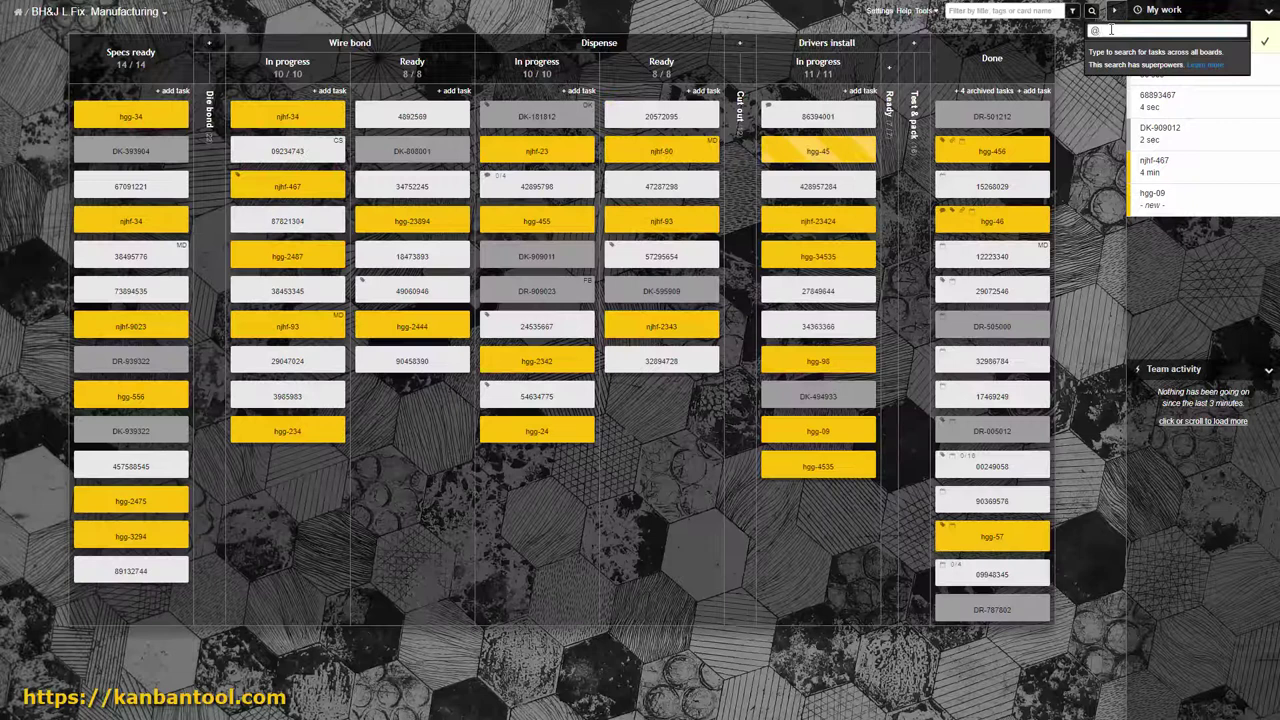
type("MD")
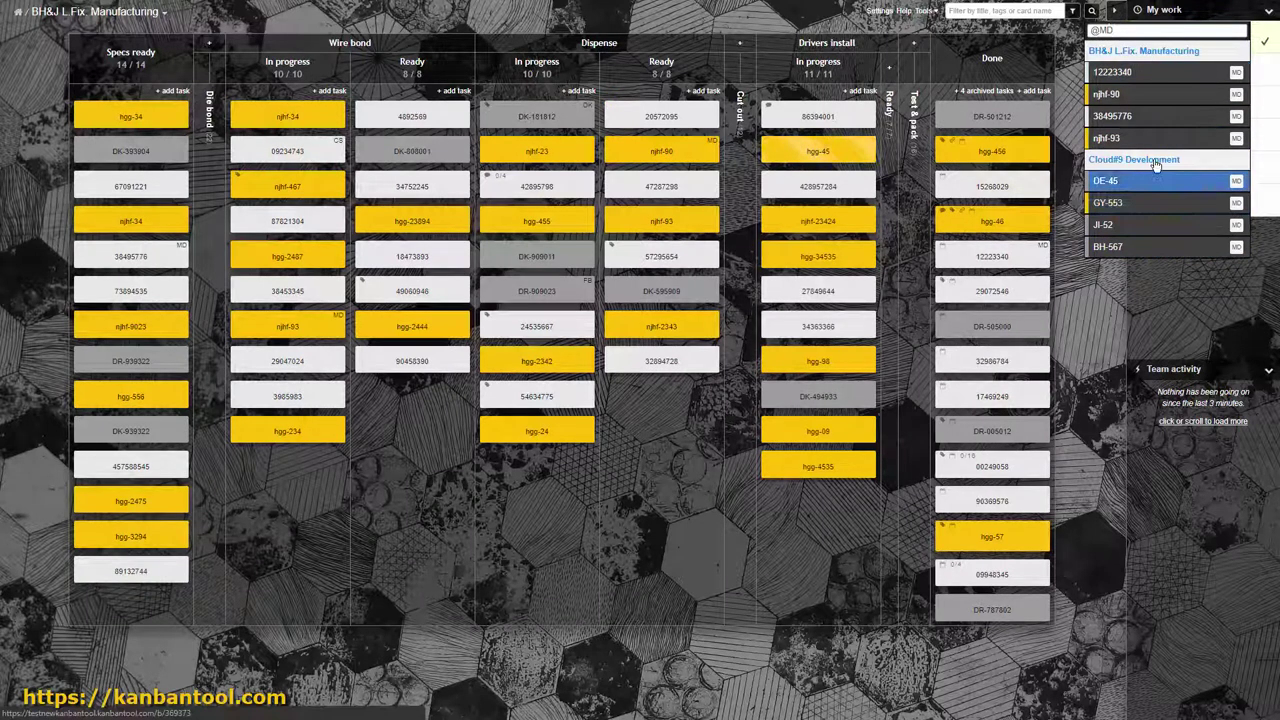
key("BackSpace")
key("BackSpace")
type("CS")
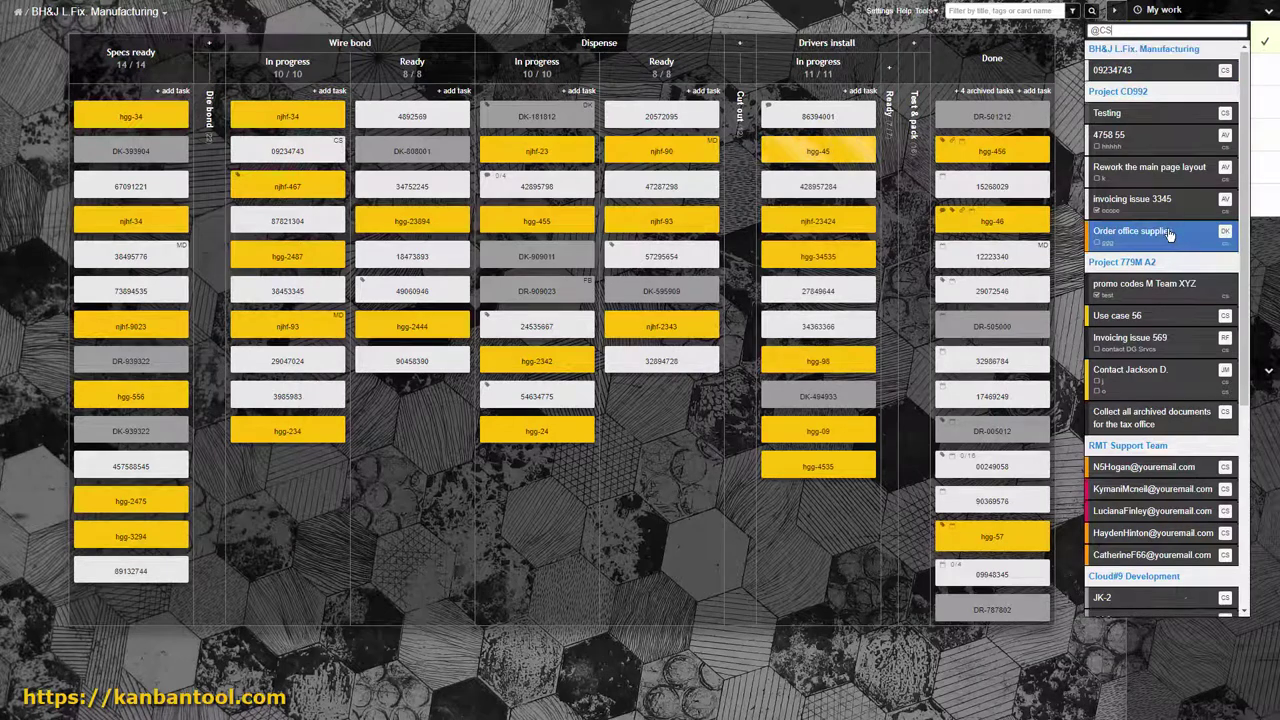
scroll(1168, 233, "down", 1)
scroll(1168, 233, "up", 1)
key("Escape")
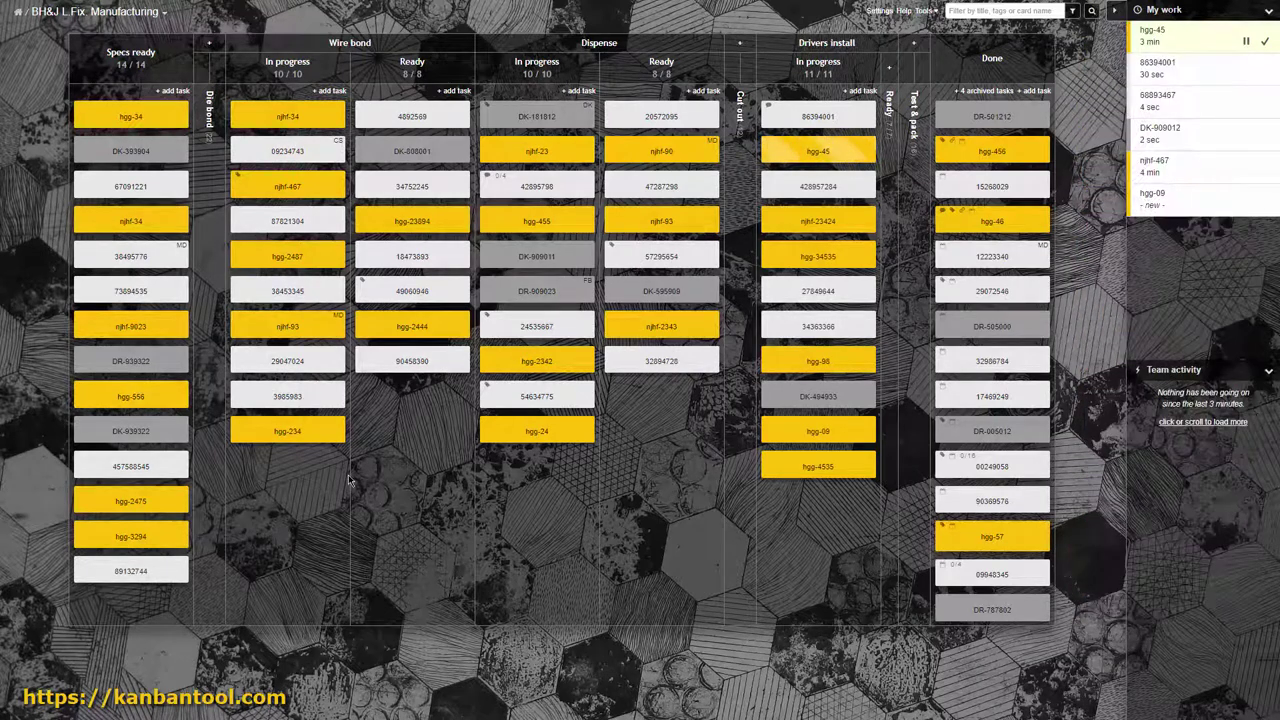
- Assign card 29047024 to a teammate and give it checklist items 1, 2, 3 and 4
left_click(320, 360)
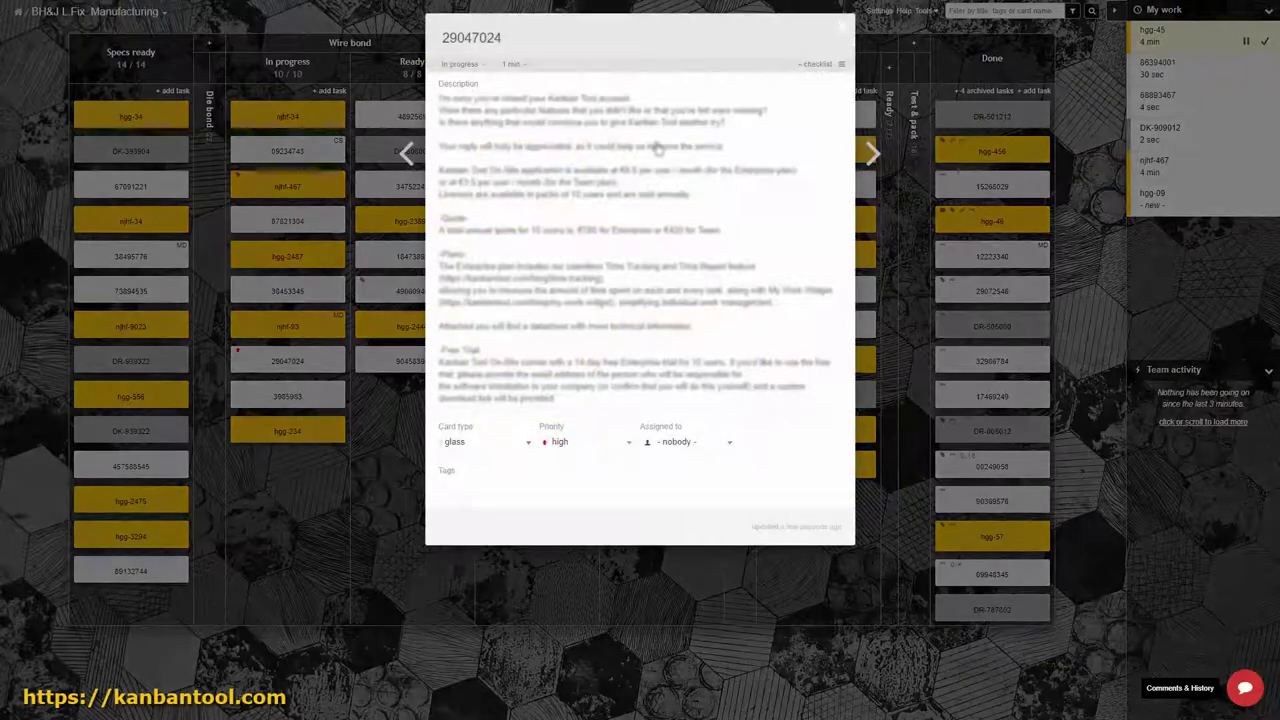
left_click(706, 442)
left_click(694, 540)
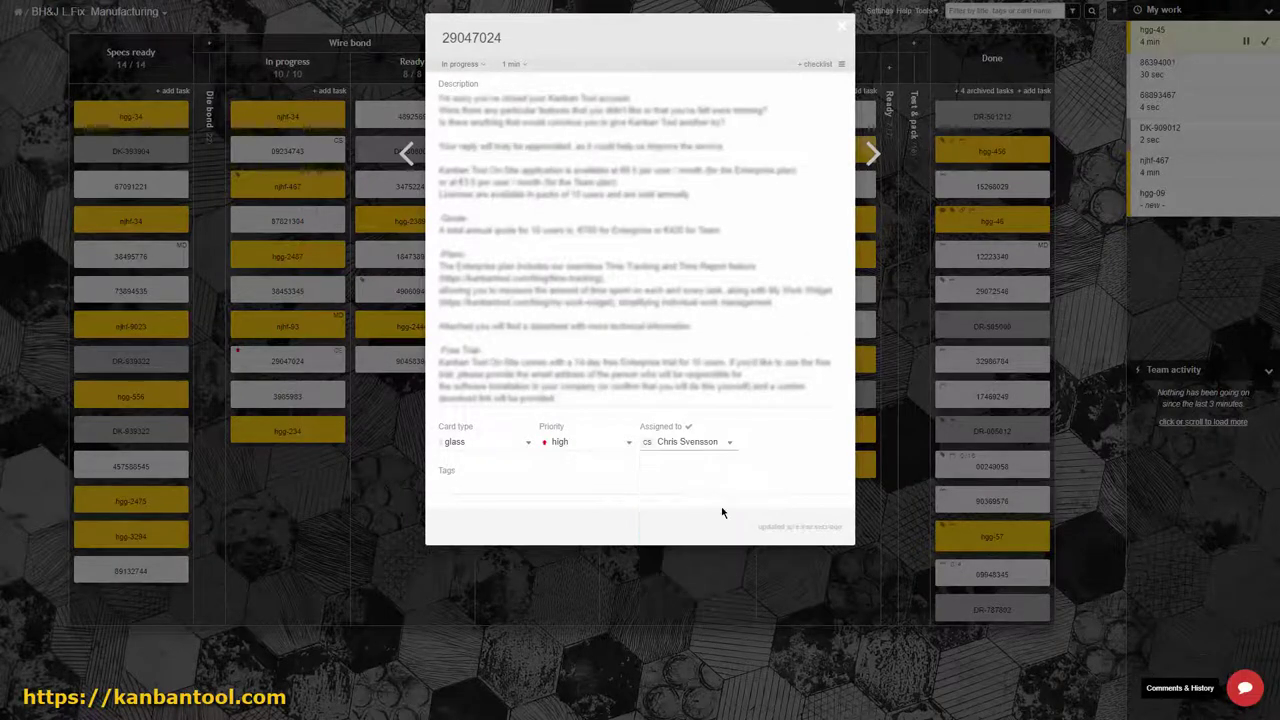
left_click(816, 64)
type("1")
key("Return")
type("2")
key("Return")
type("3")
key("Return")
type("4")
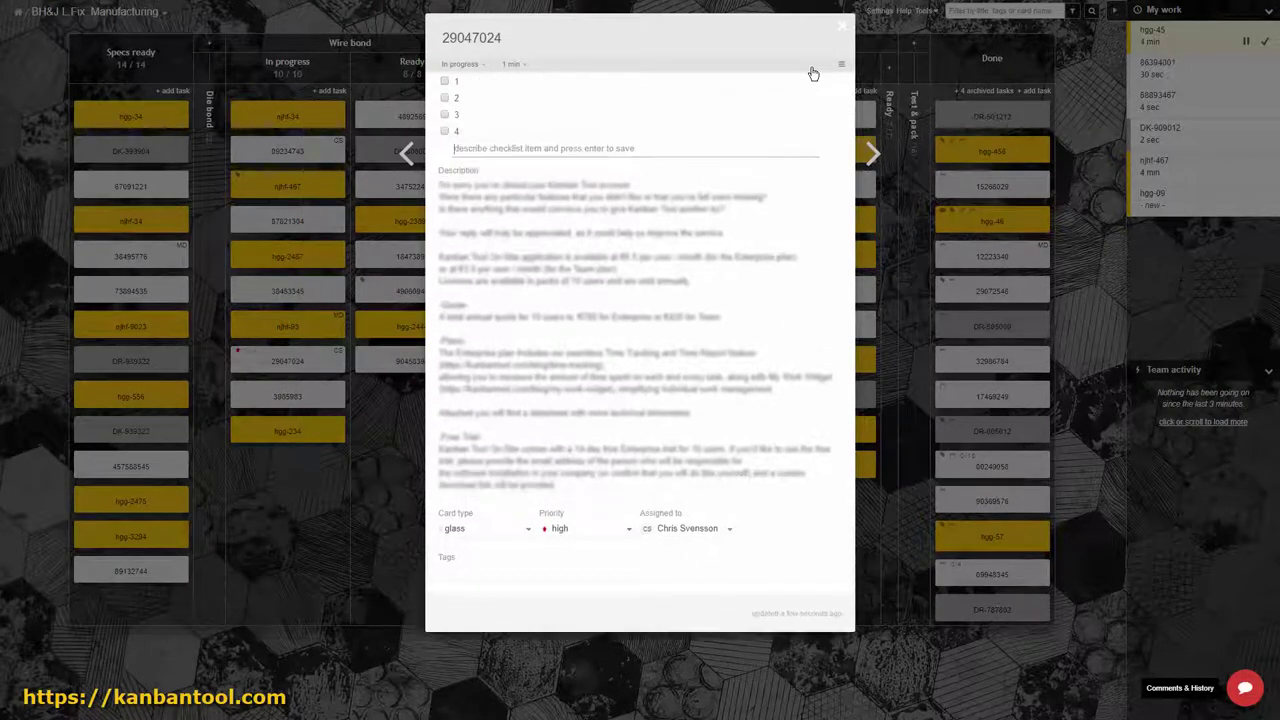
- Add card 29047024 to My work and stop its timer
left_click(841, 65)
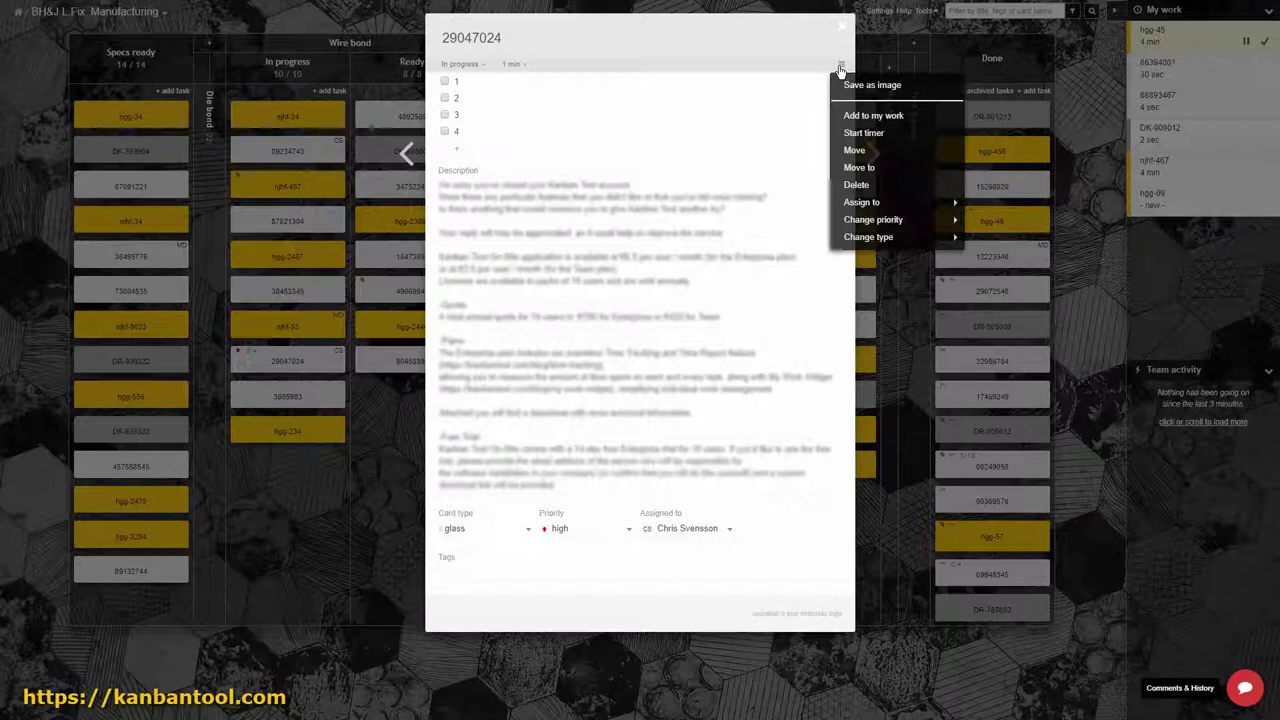
left_click(873, 115)
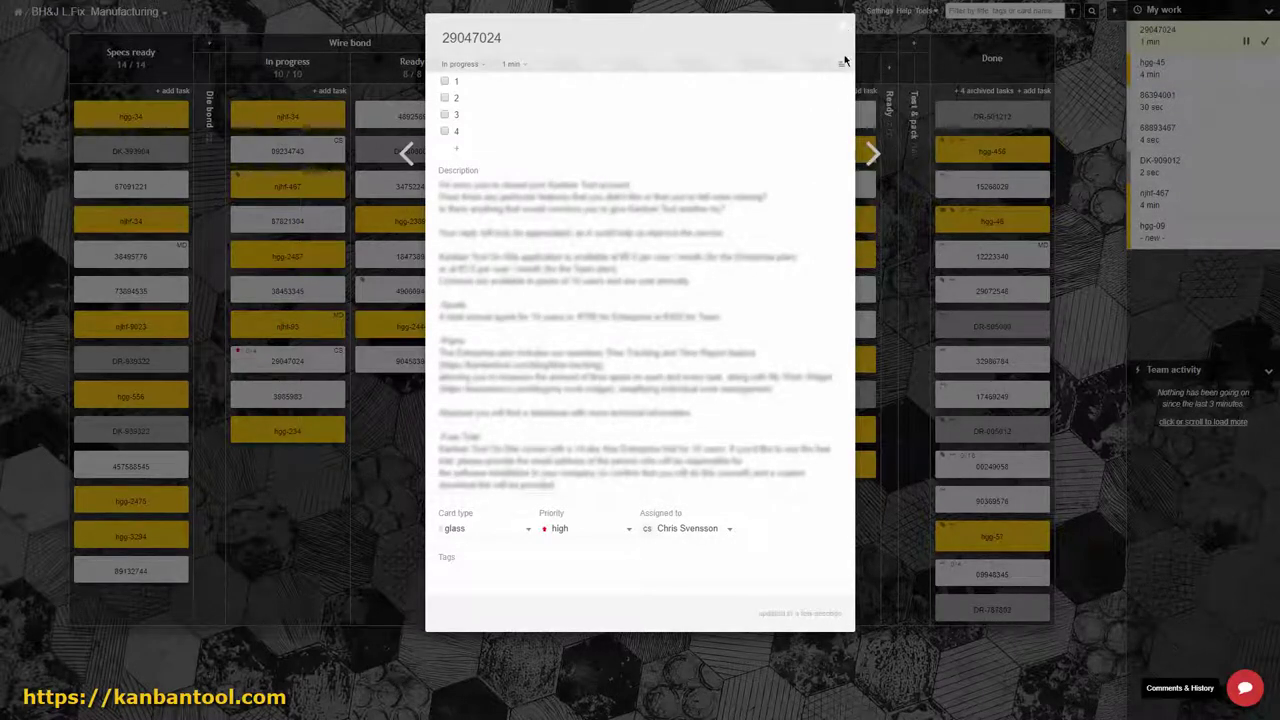
left_click(842, 66)
left_click(849, 112)
left_click(845, 24)
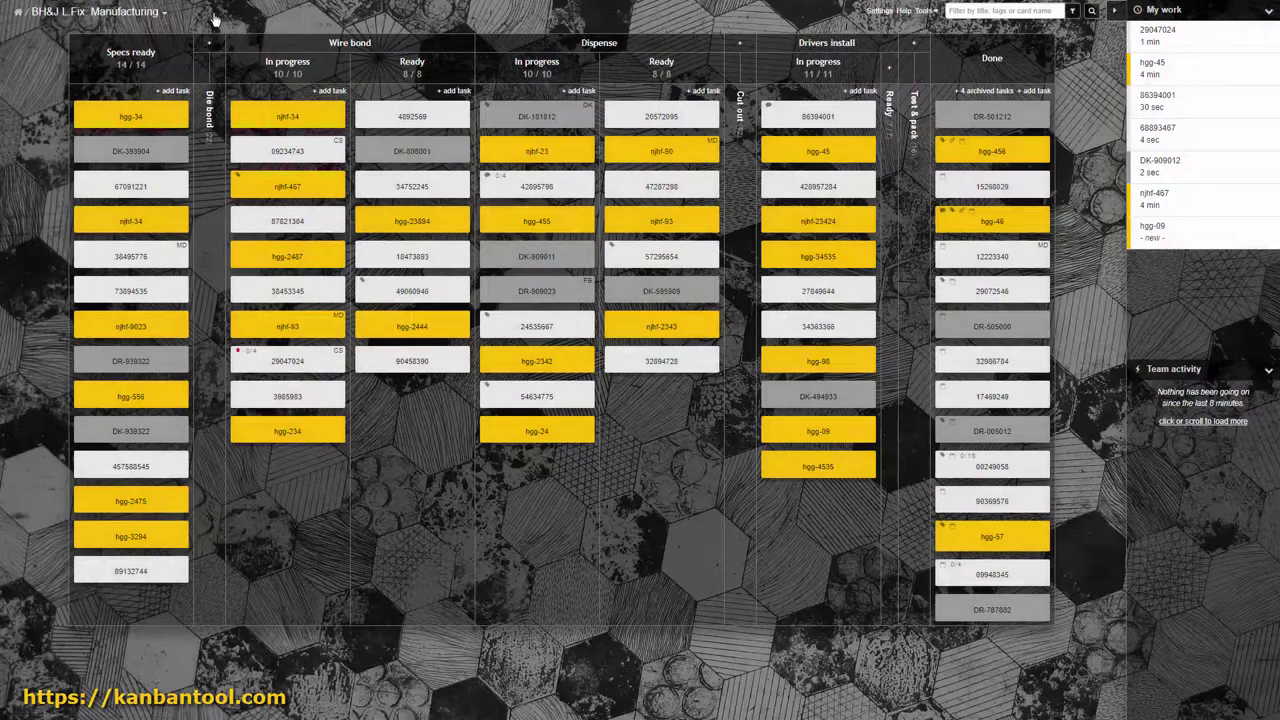
left_click(922, 12)
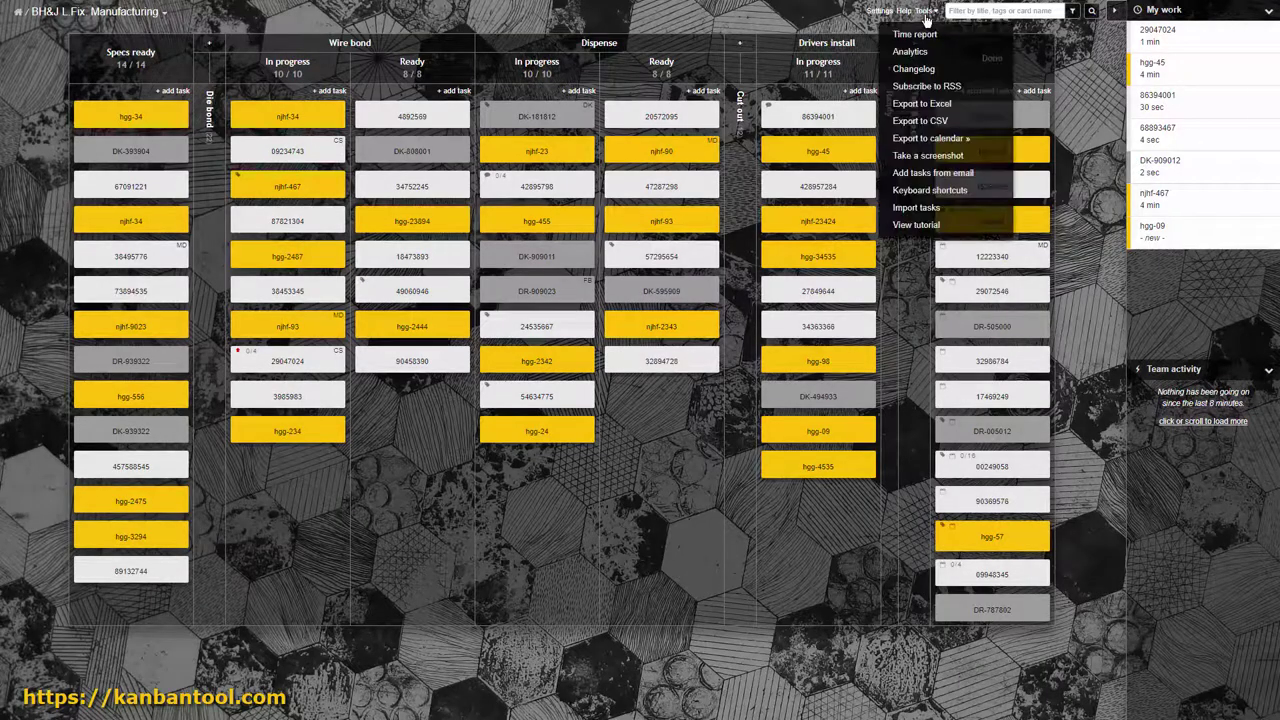
left_click(926, 40)
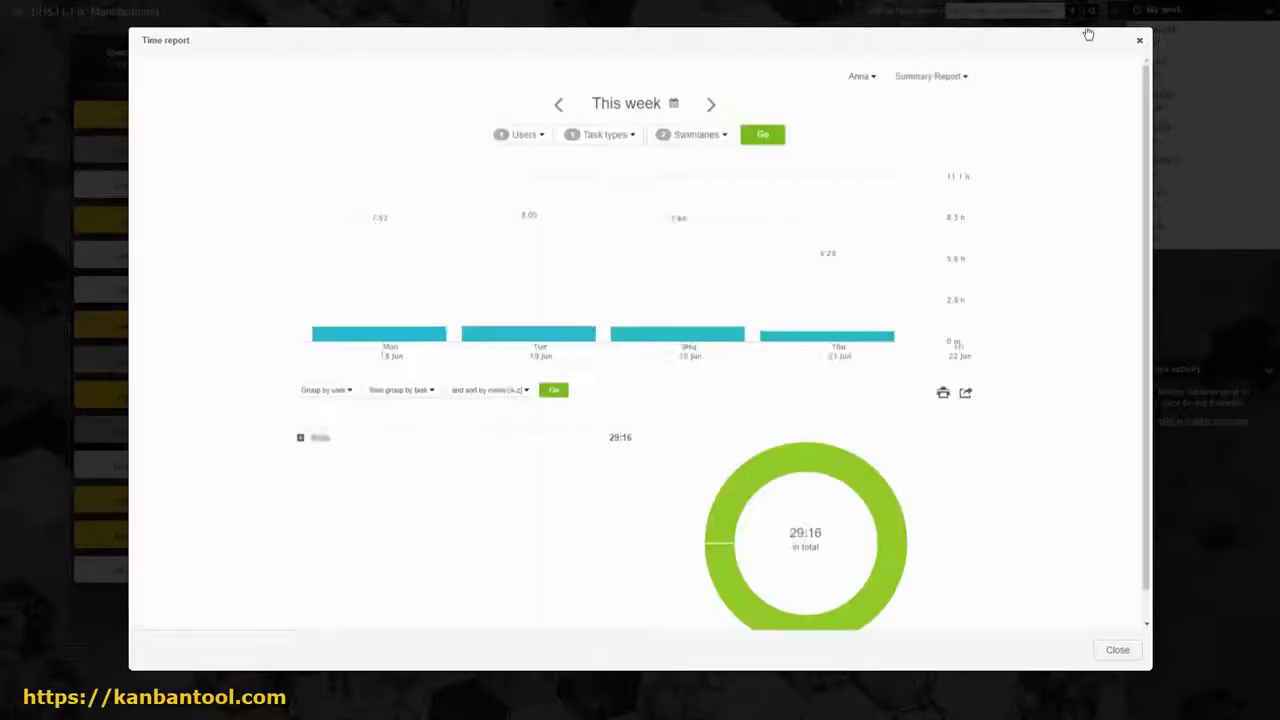
left_click(930, 76)
left_click(940, 112)
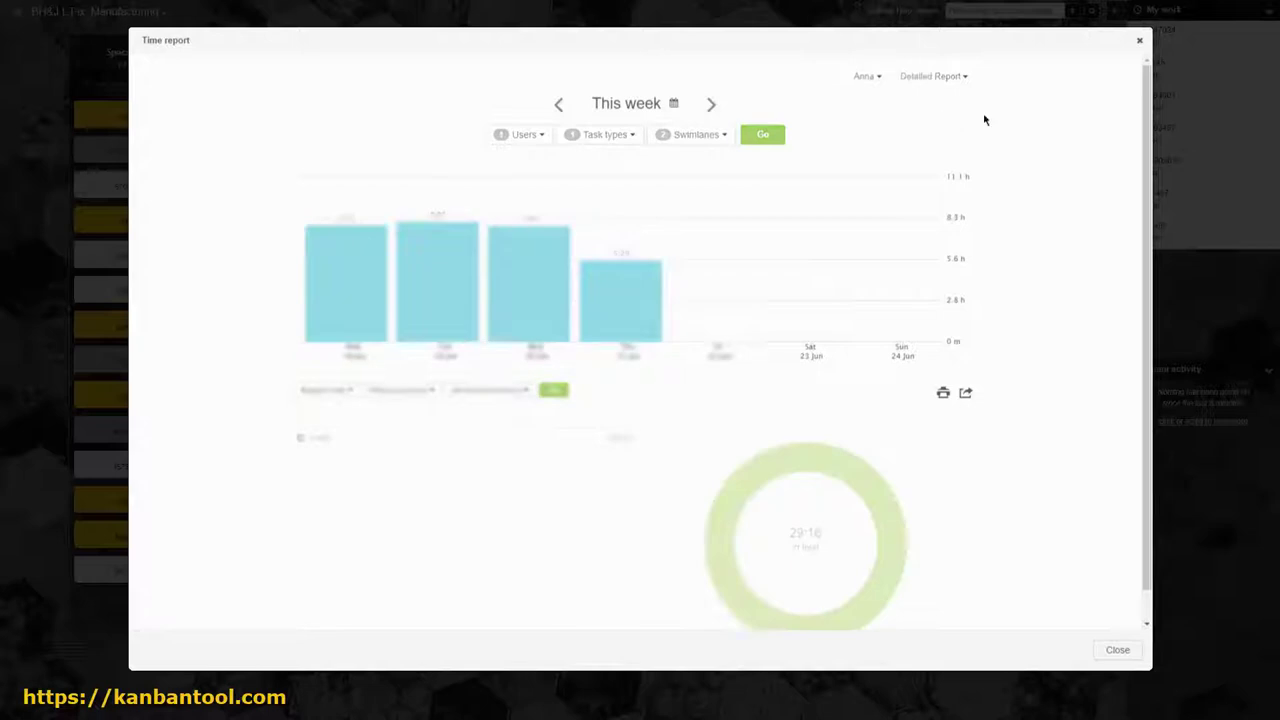
scroll(1071, 132, "down", 3)
scroll(1071, 140, "down", 5)
left_click(1139, 40)
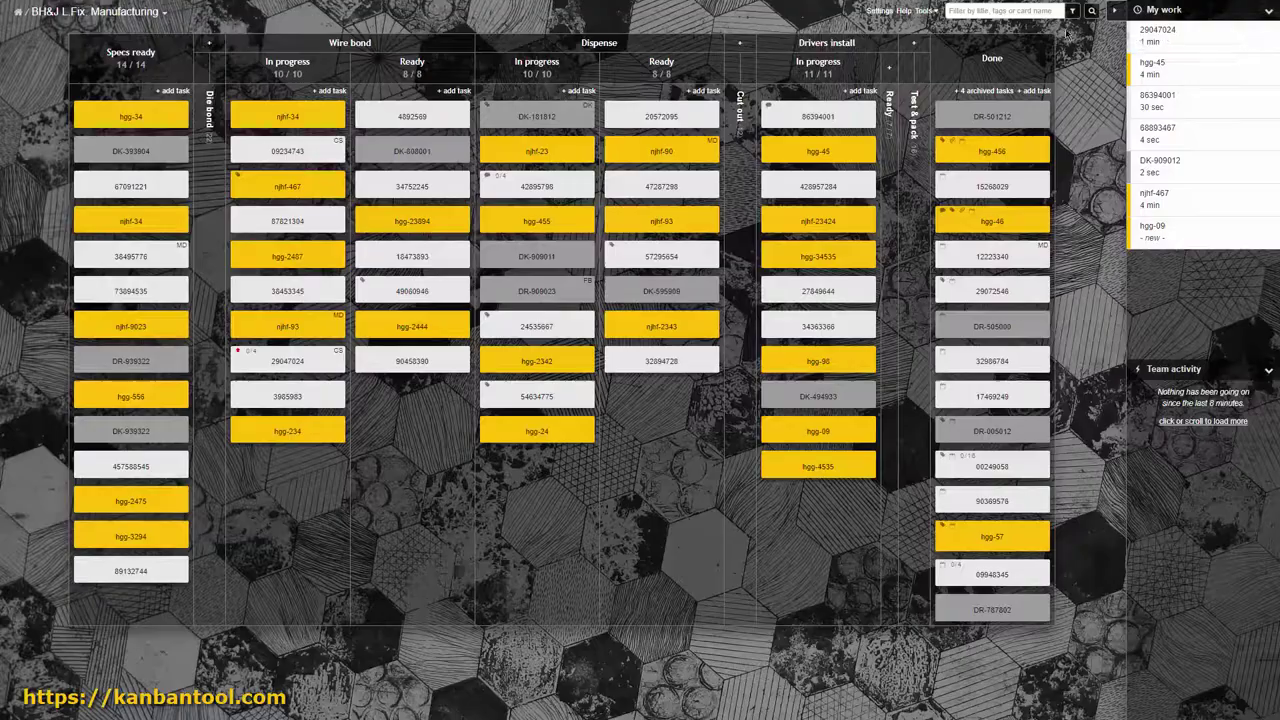
left_click(922, 12)
left_click(920, 50)
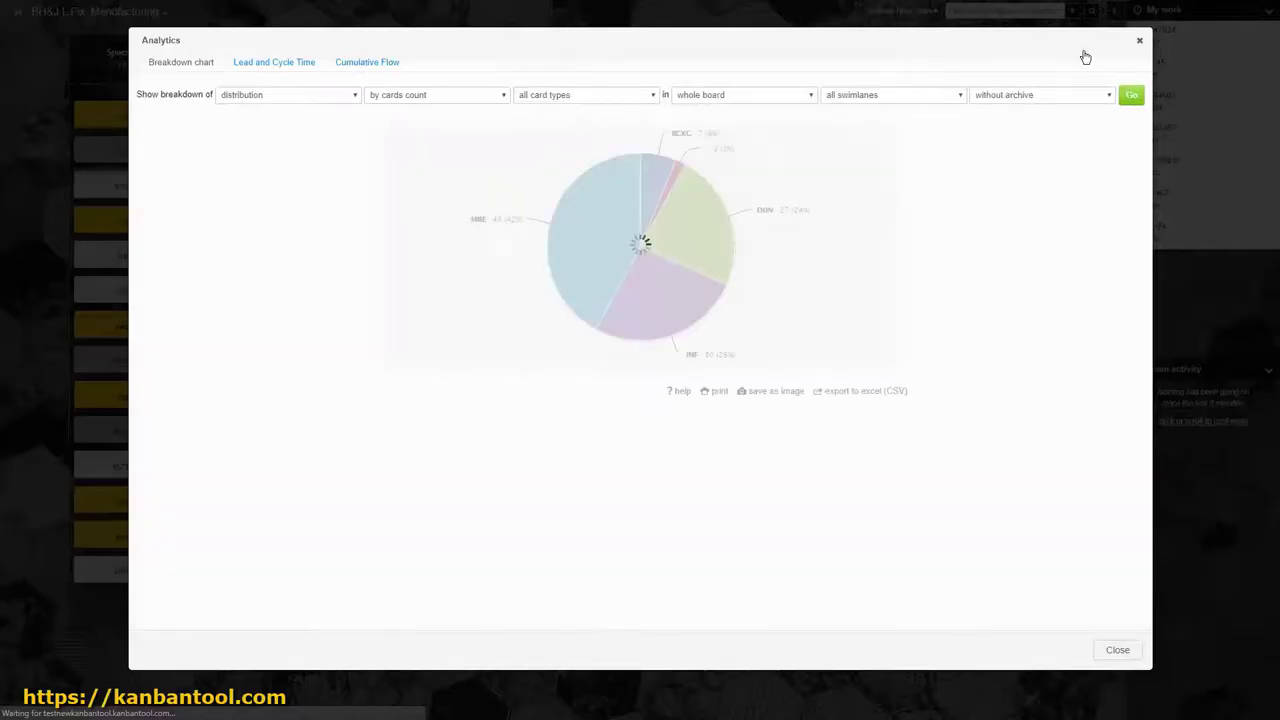
left_click(292, 70)
left_click(640, 287)
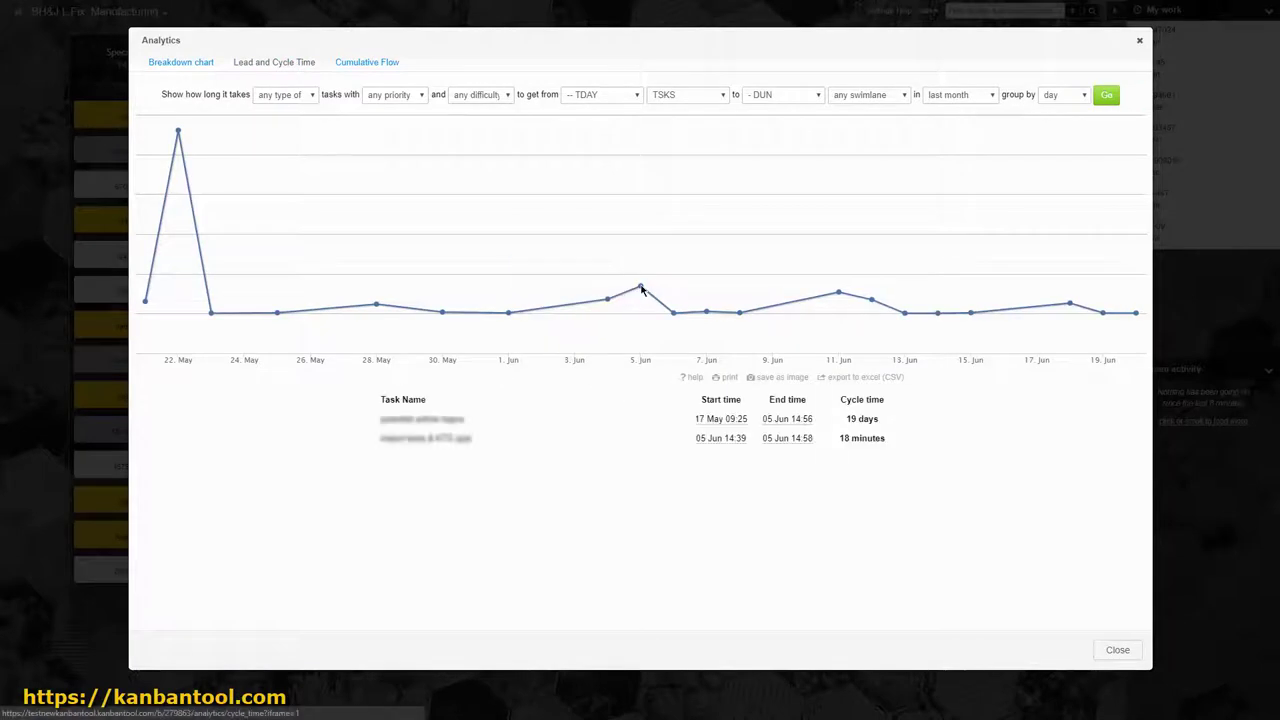
left_click(607, 299)
left_click(510, 313)
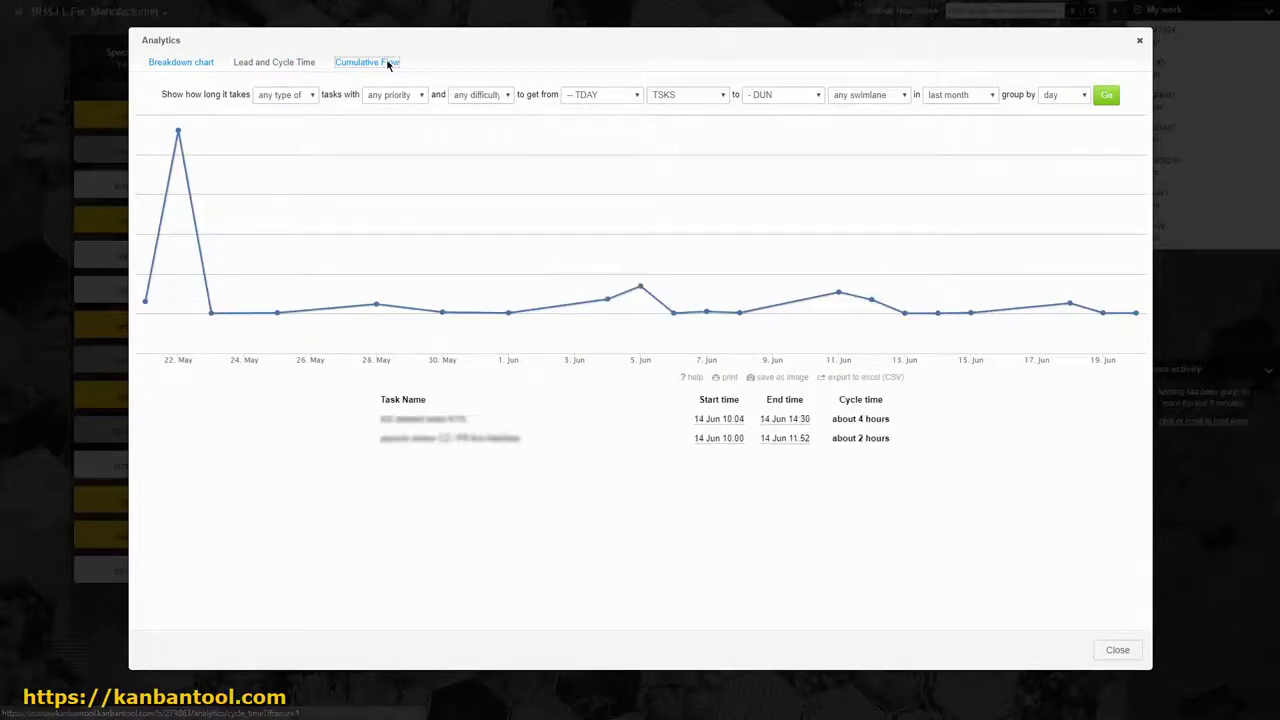
left_click(388, 63)
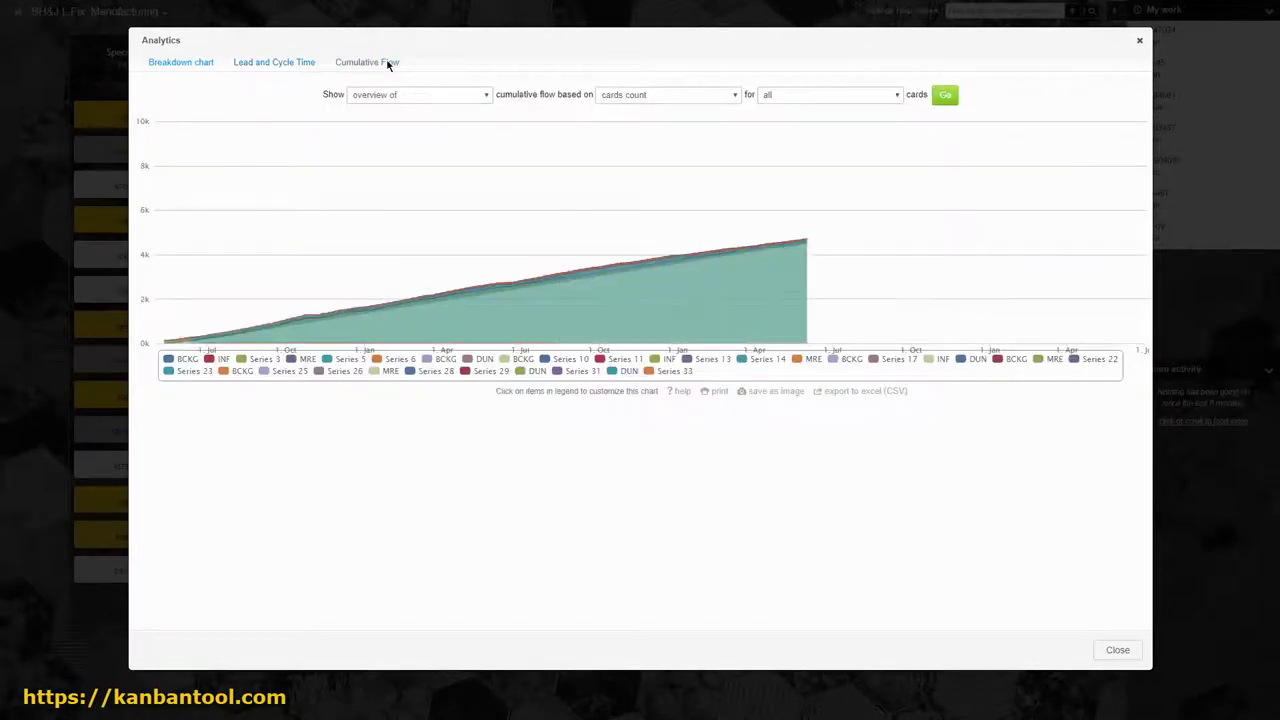
left_click(1140, 43)
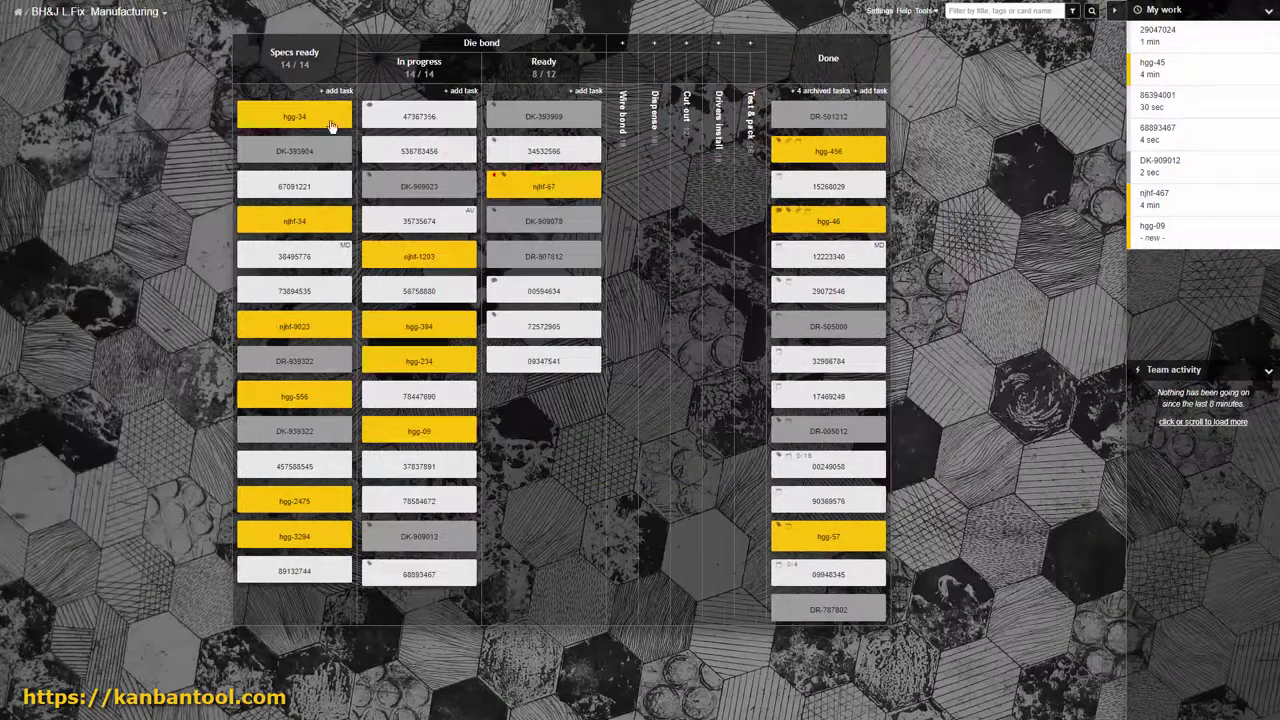
- Add card 47367356 to My work so its timer starts
left_click(431, 118)
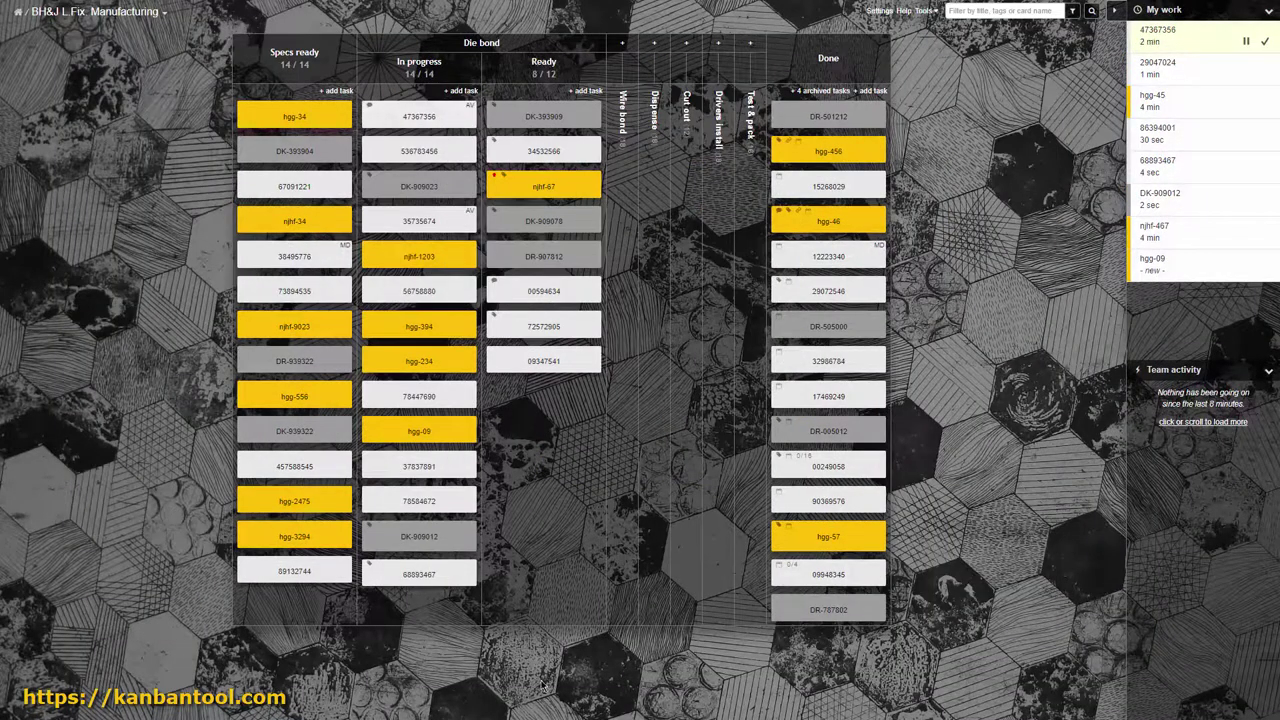